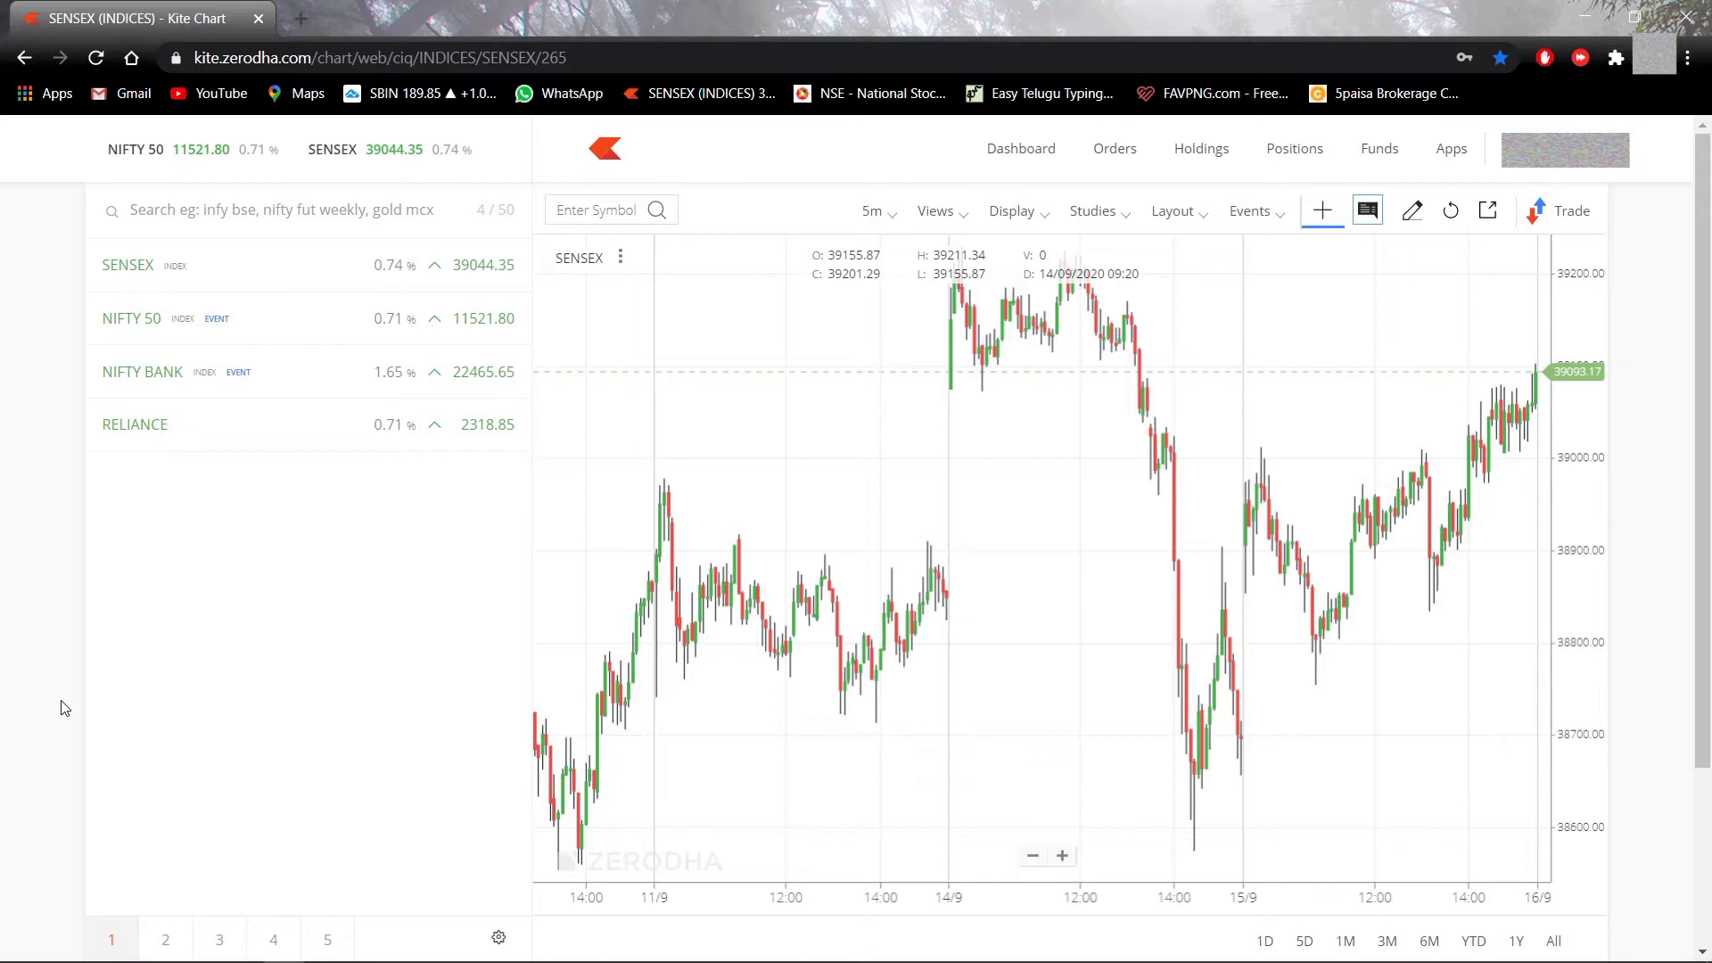
# Open the list of GTT orders in the account's orders.
pyautogui.moveTo(174, 272)
pyautogui.click(1127, 161)
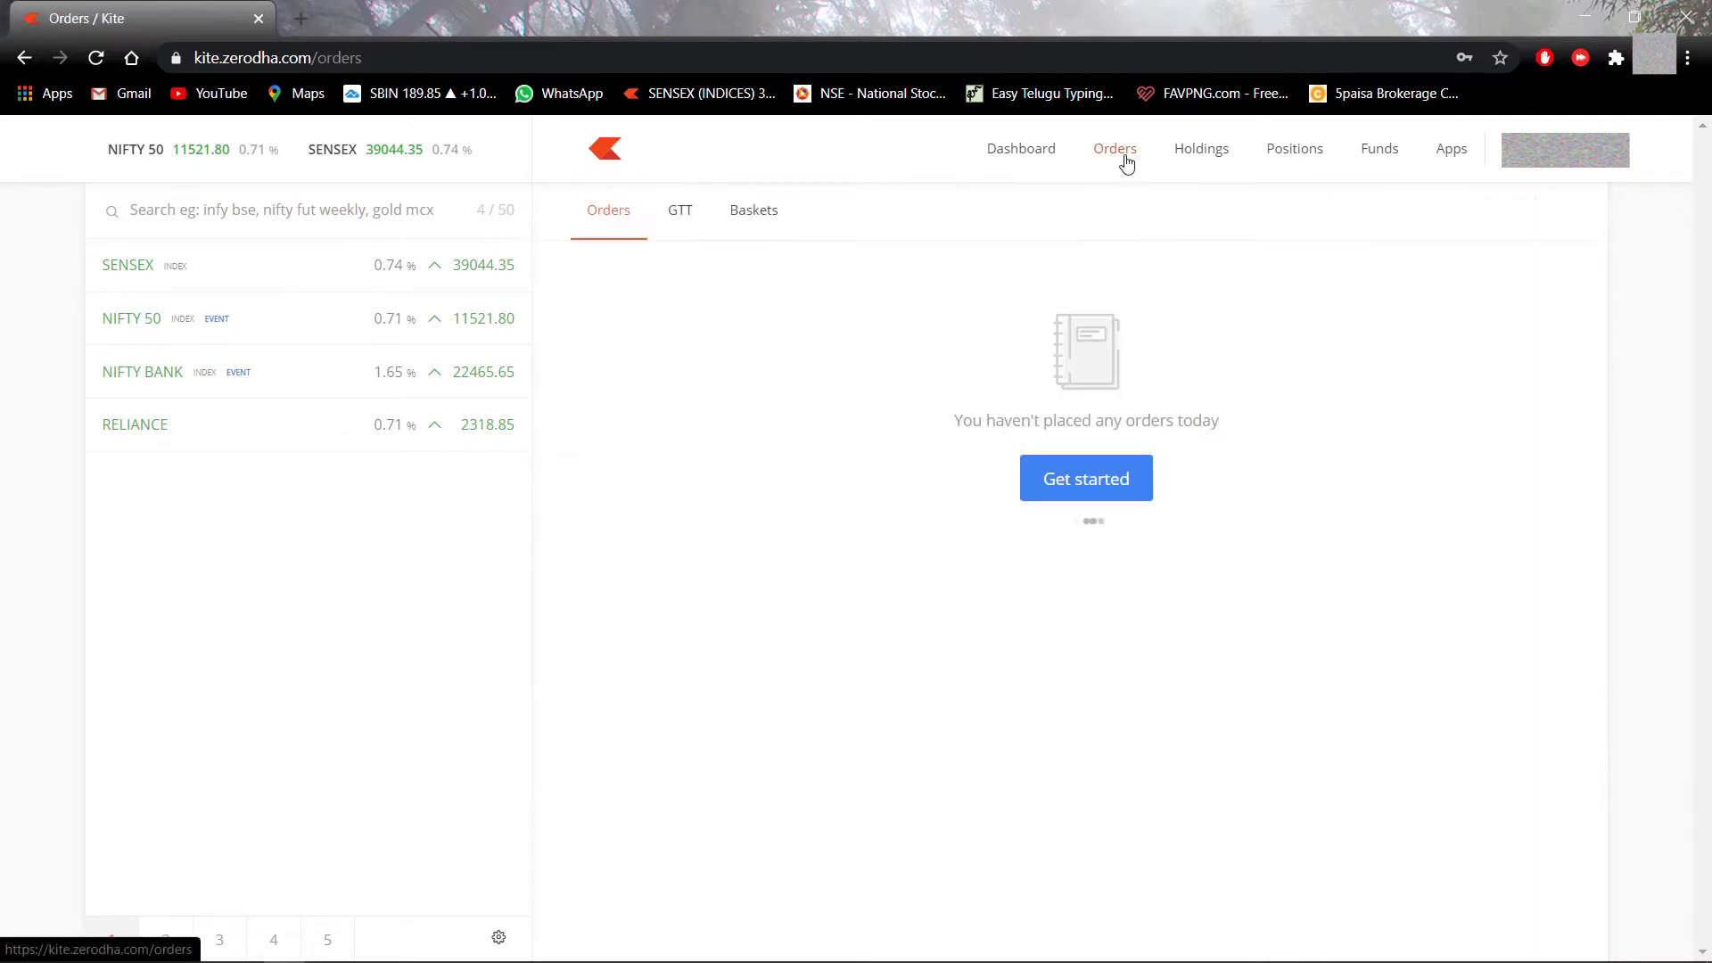
pyautogui.click(690, 218)
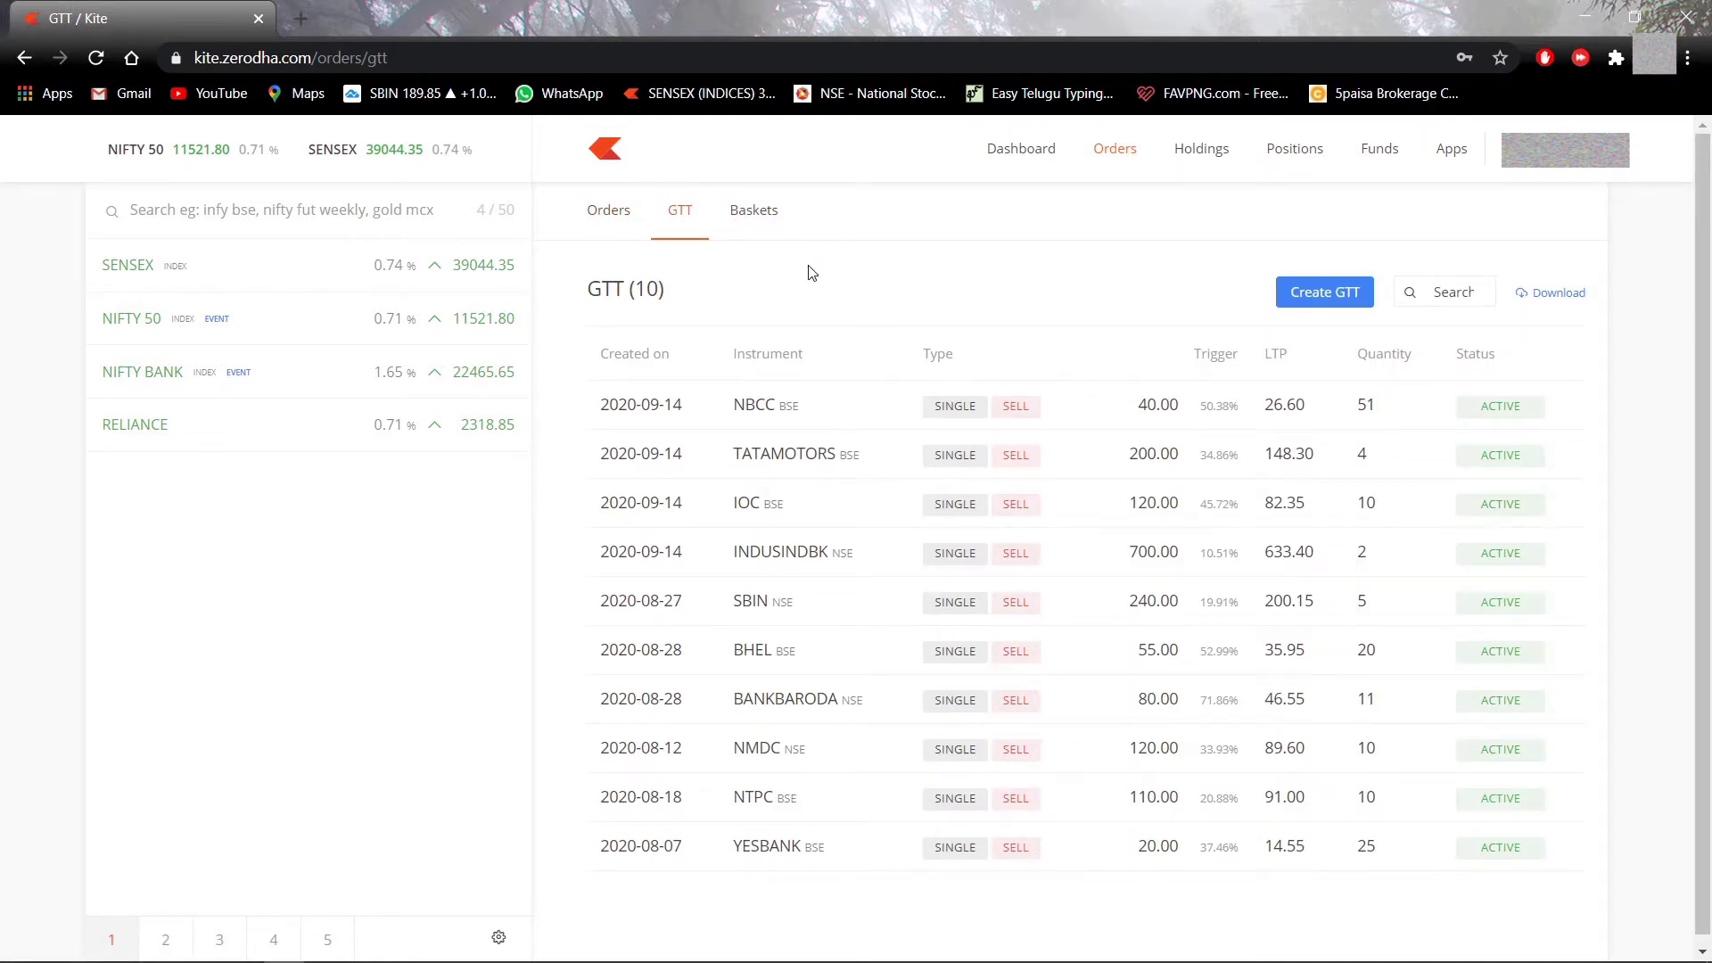
pyautogui.click(1321, 297)
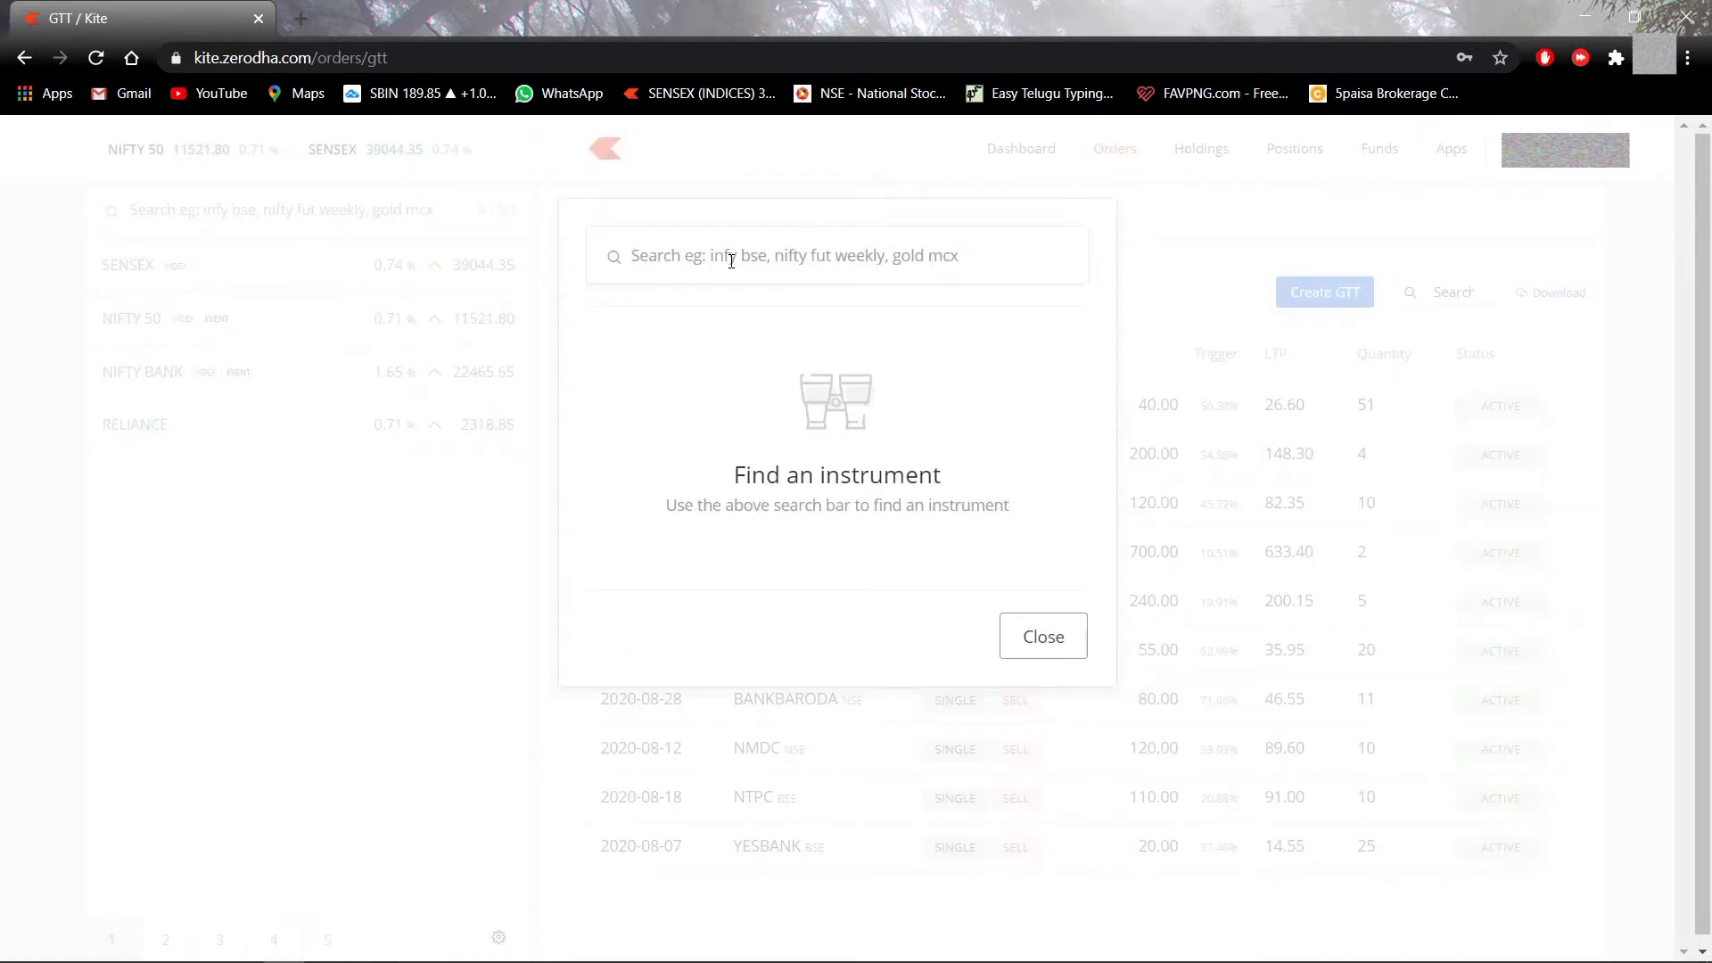
pyautogui.click(1045, 647)
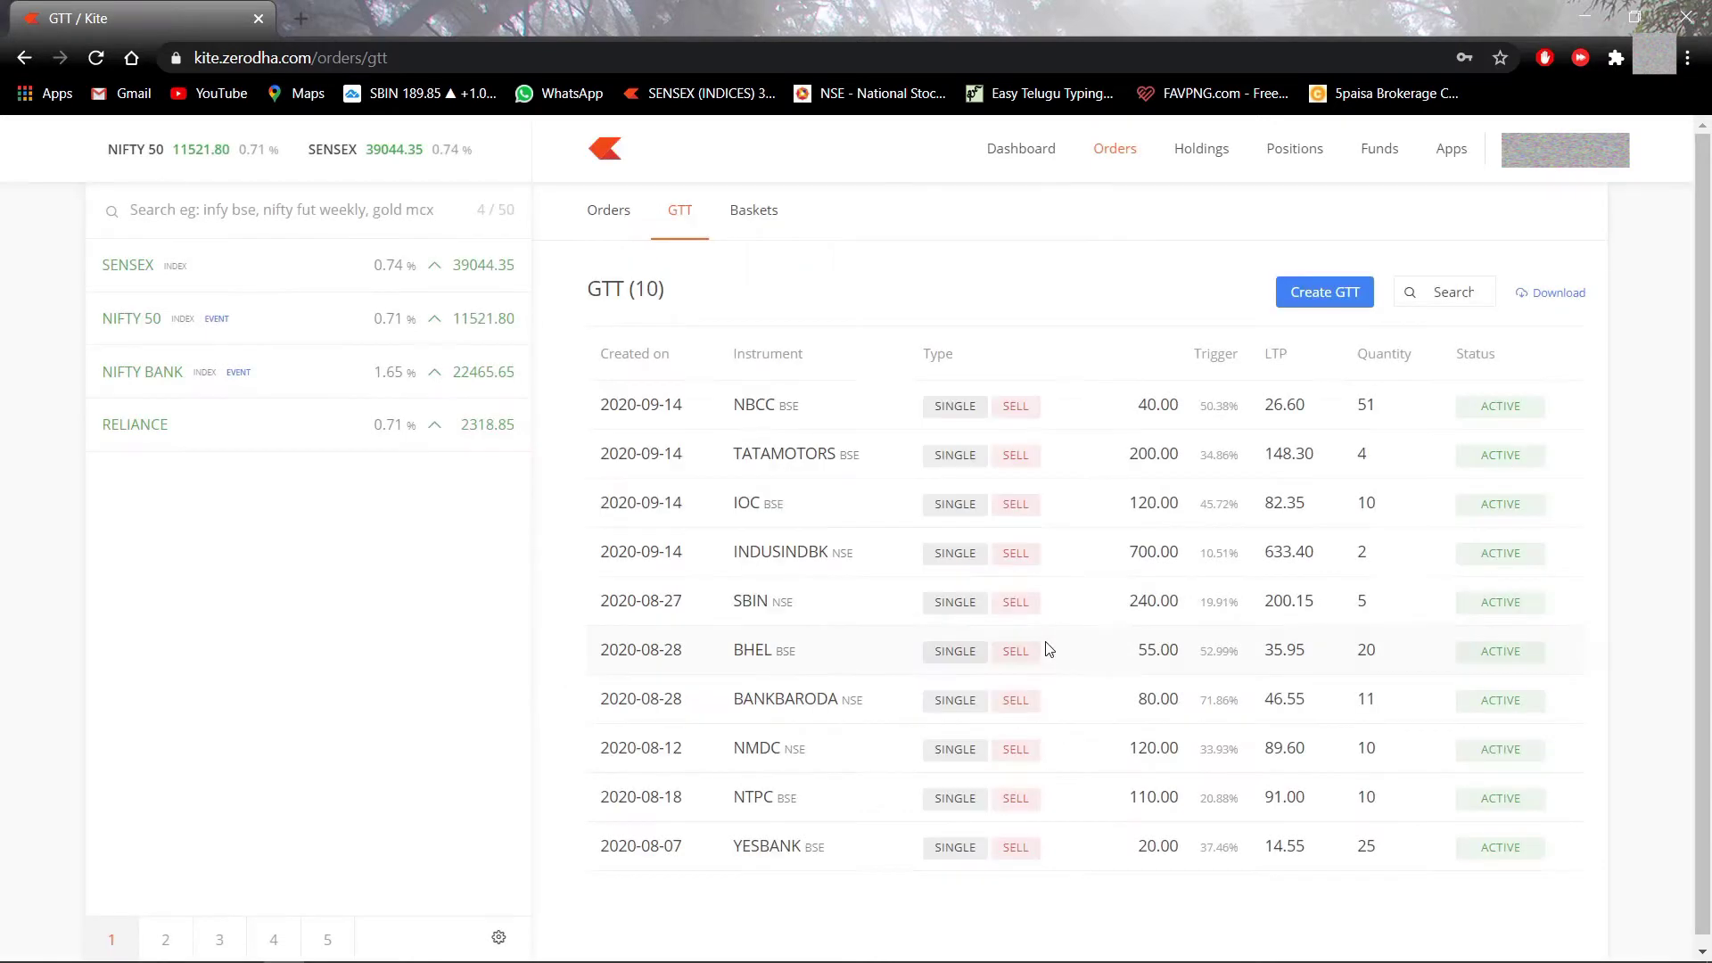
pyautogui.moveTo(143, 419)
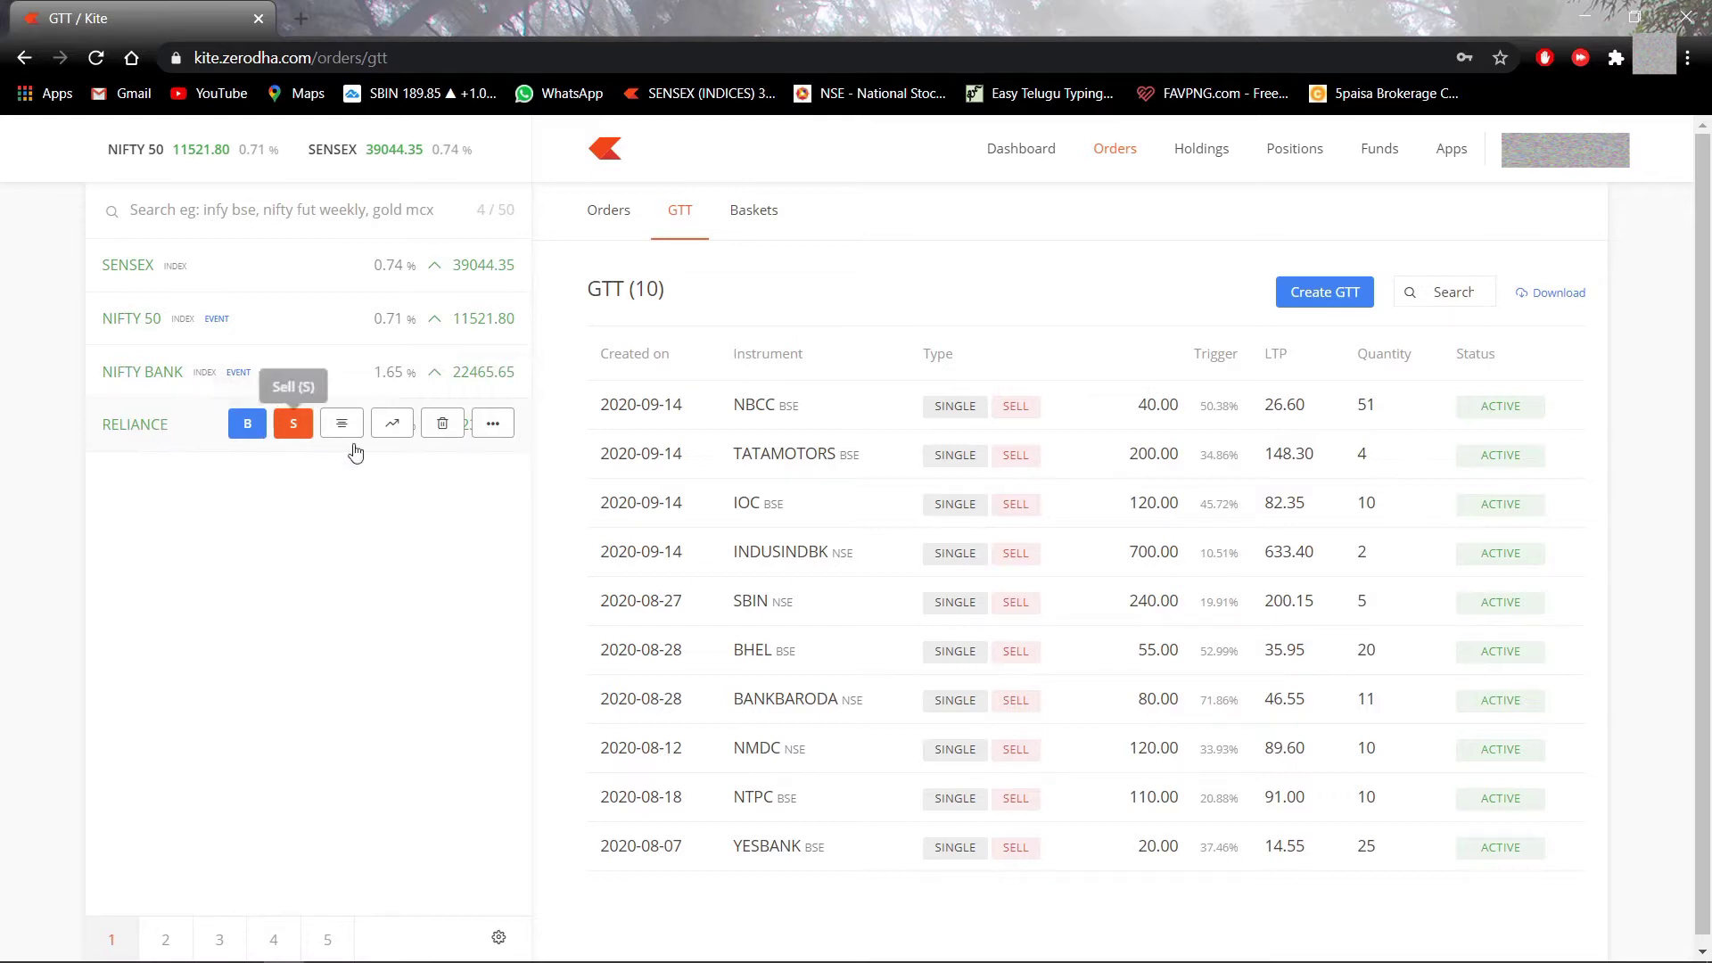
pyautogui.click(490, 425)
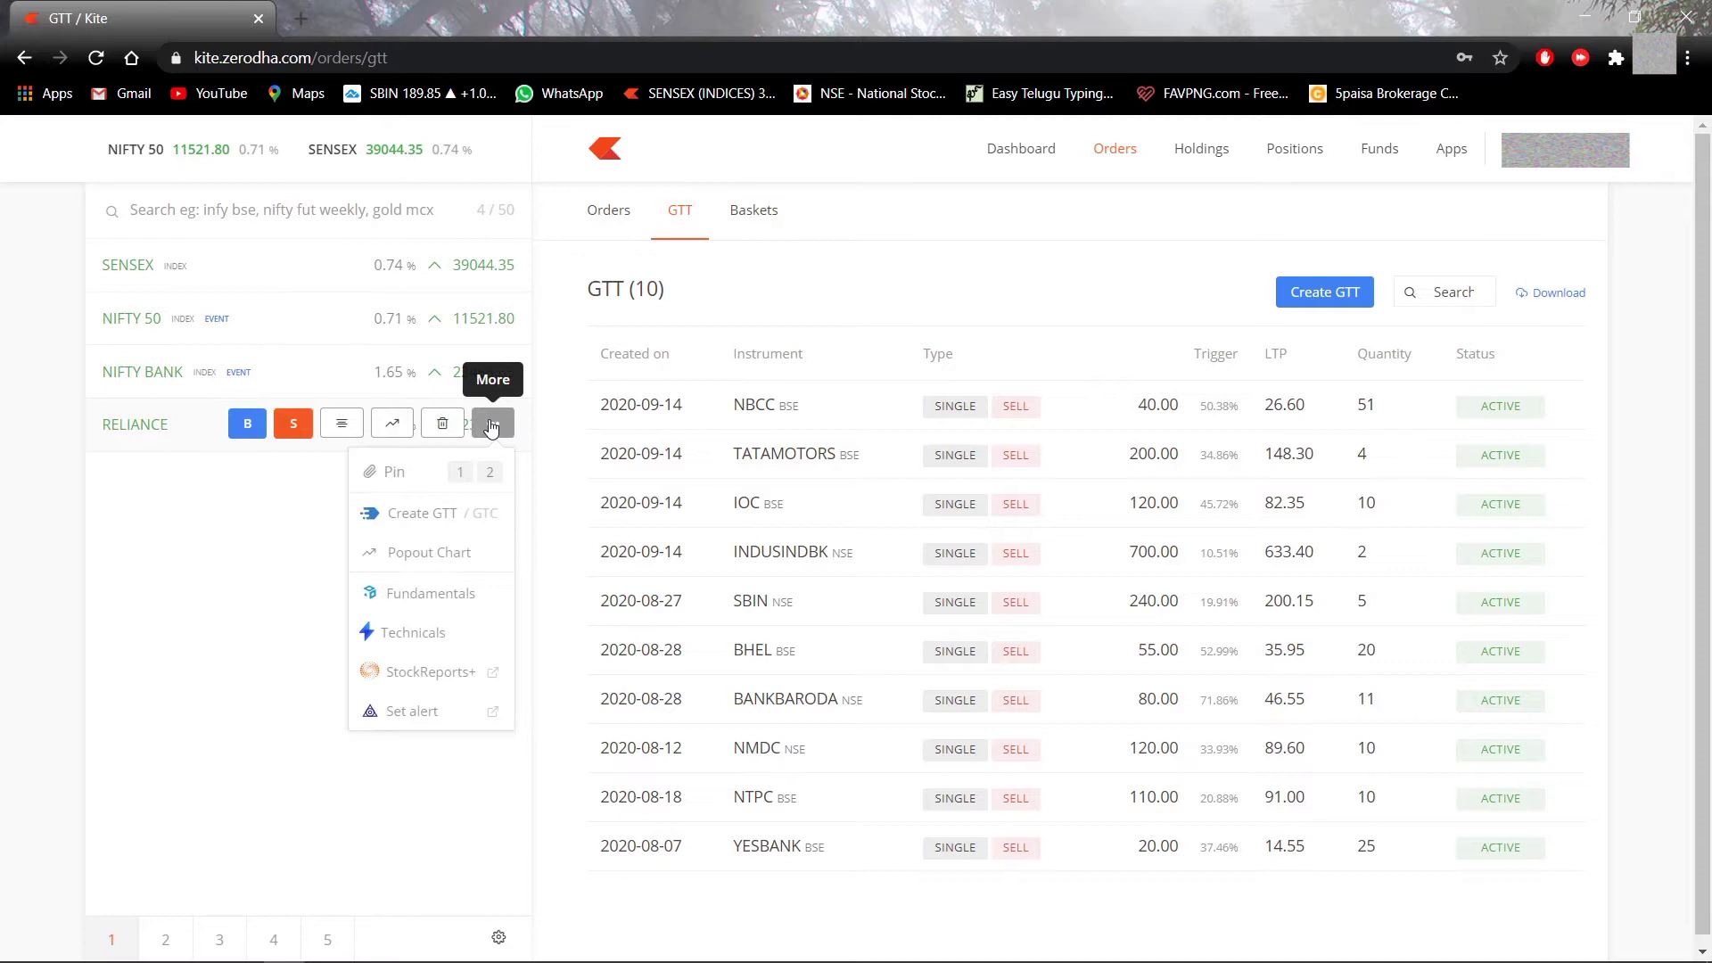
pyautogui.click(445, 527)
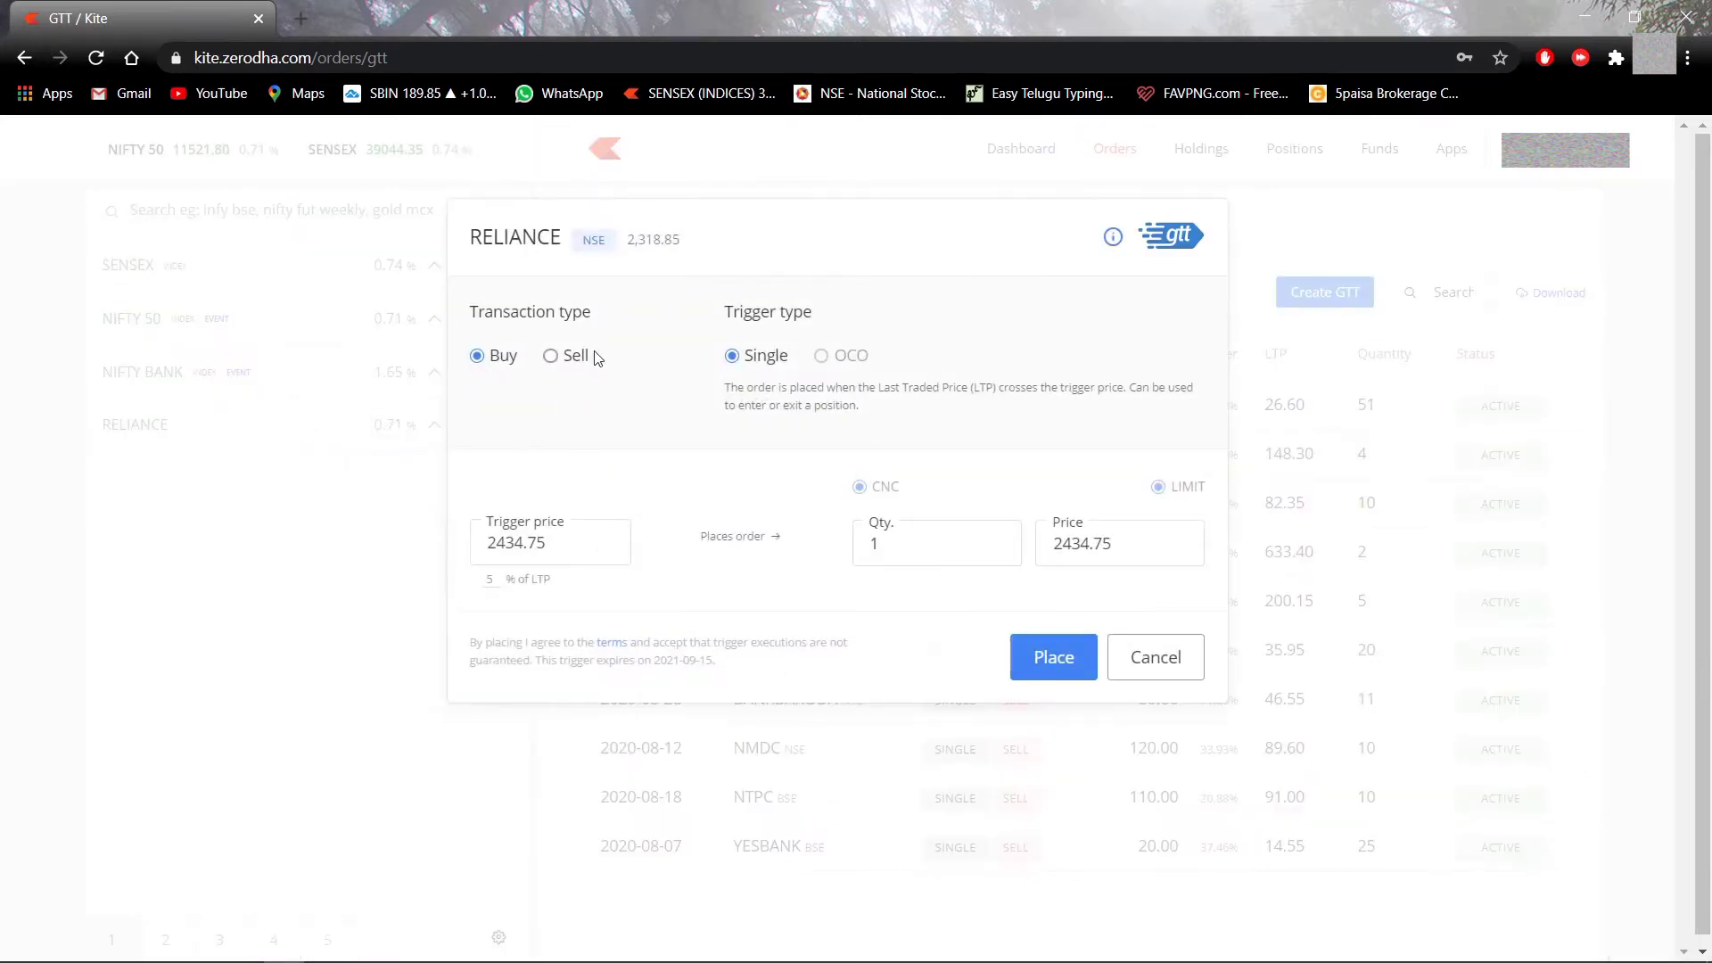
pyautogui.click(1152, 656)
# Start a new GTT order for RELIANCE from the watchlist.
pyautogui.click(1115, 159)
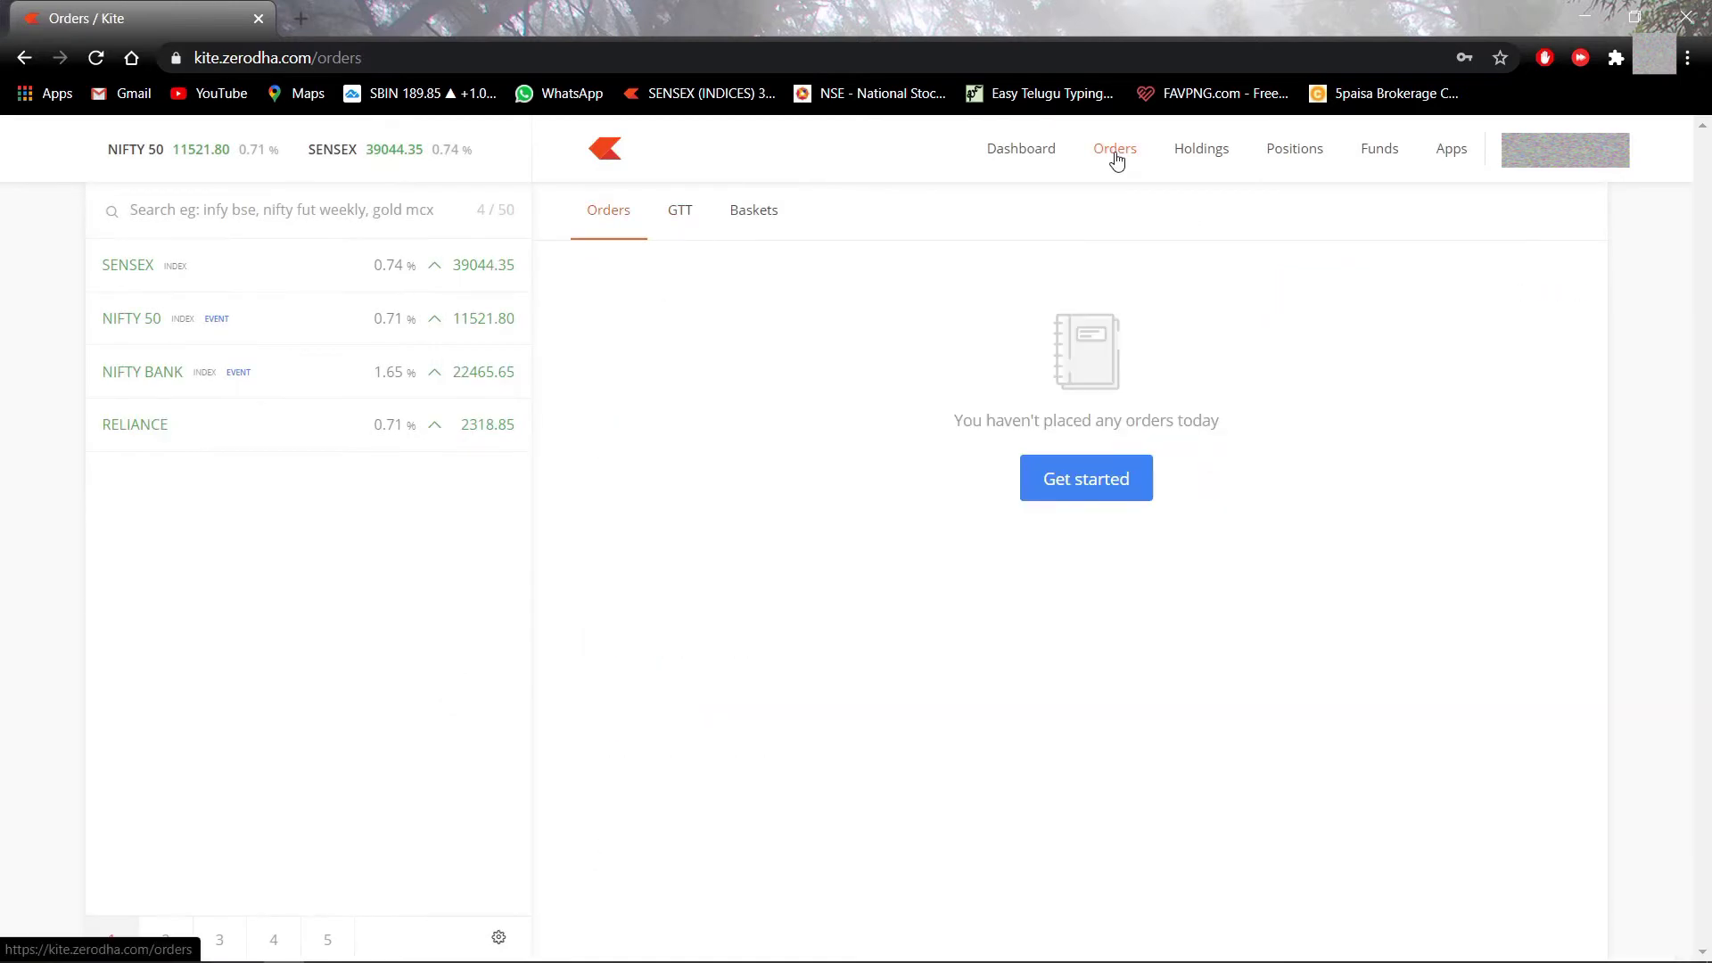
pyautogui.click(715, 220)
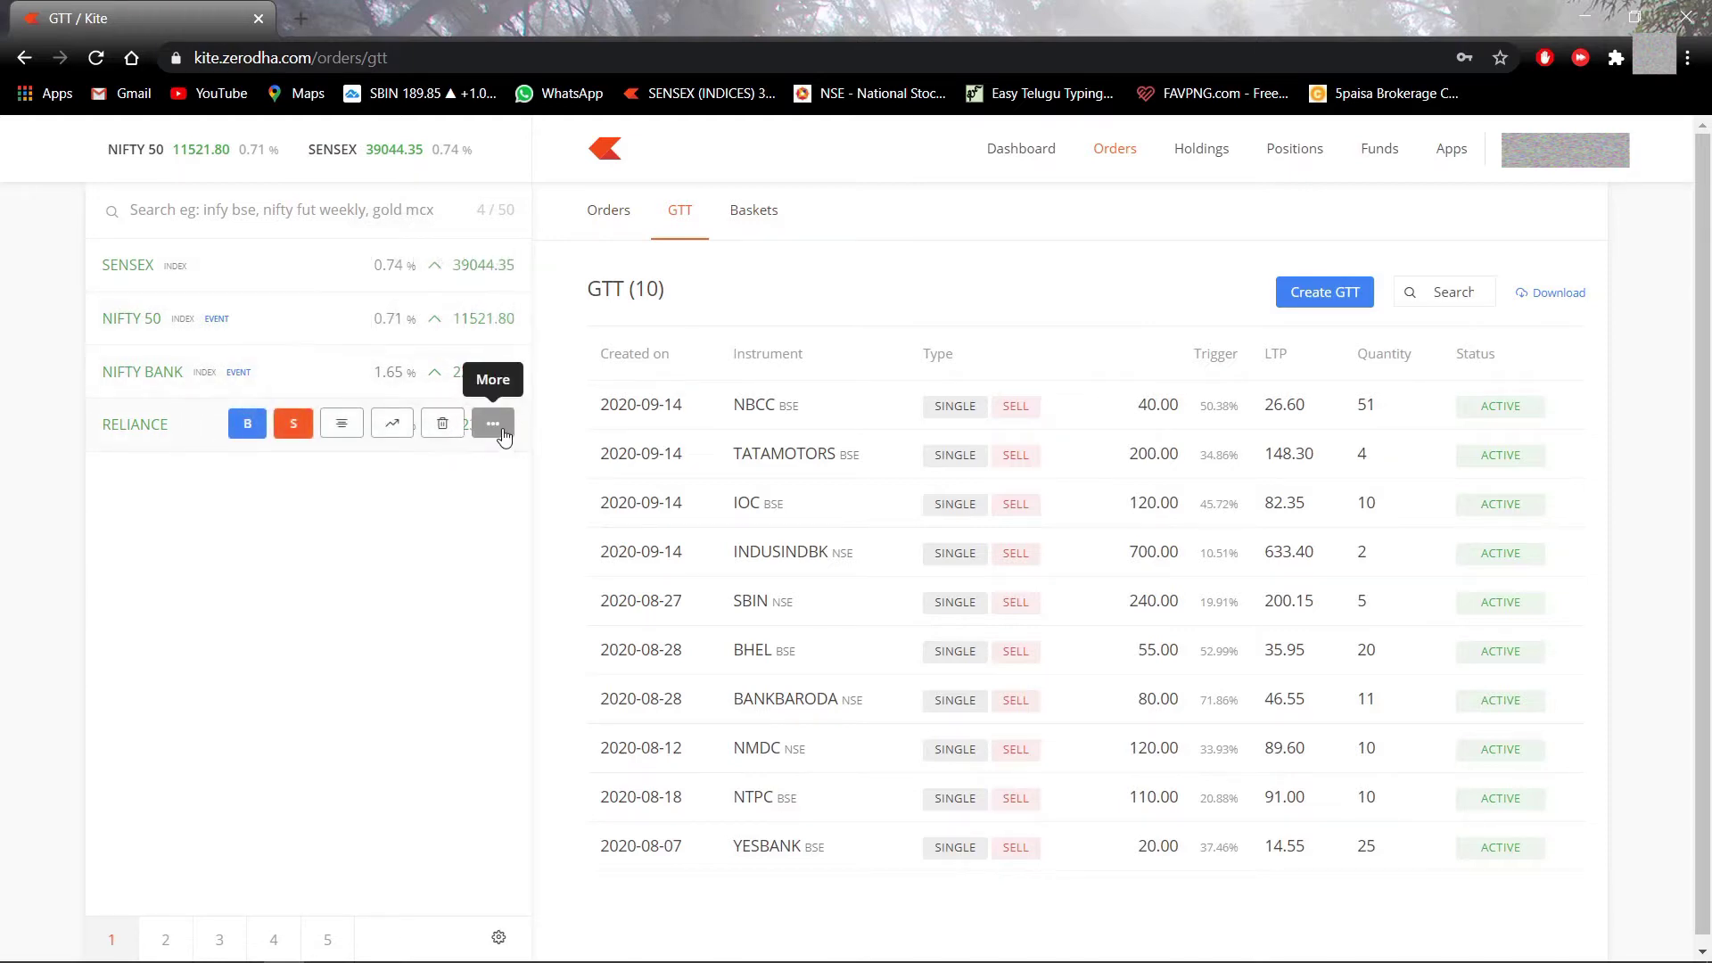
pyautogui.click(489, 423)
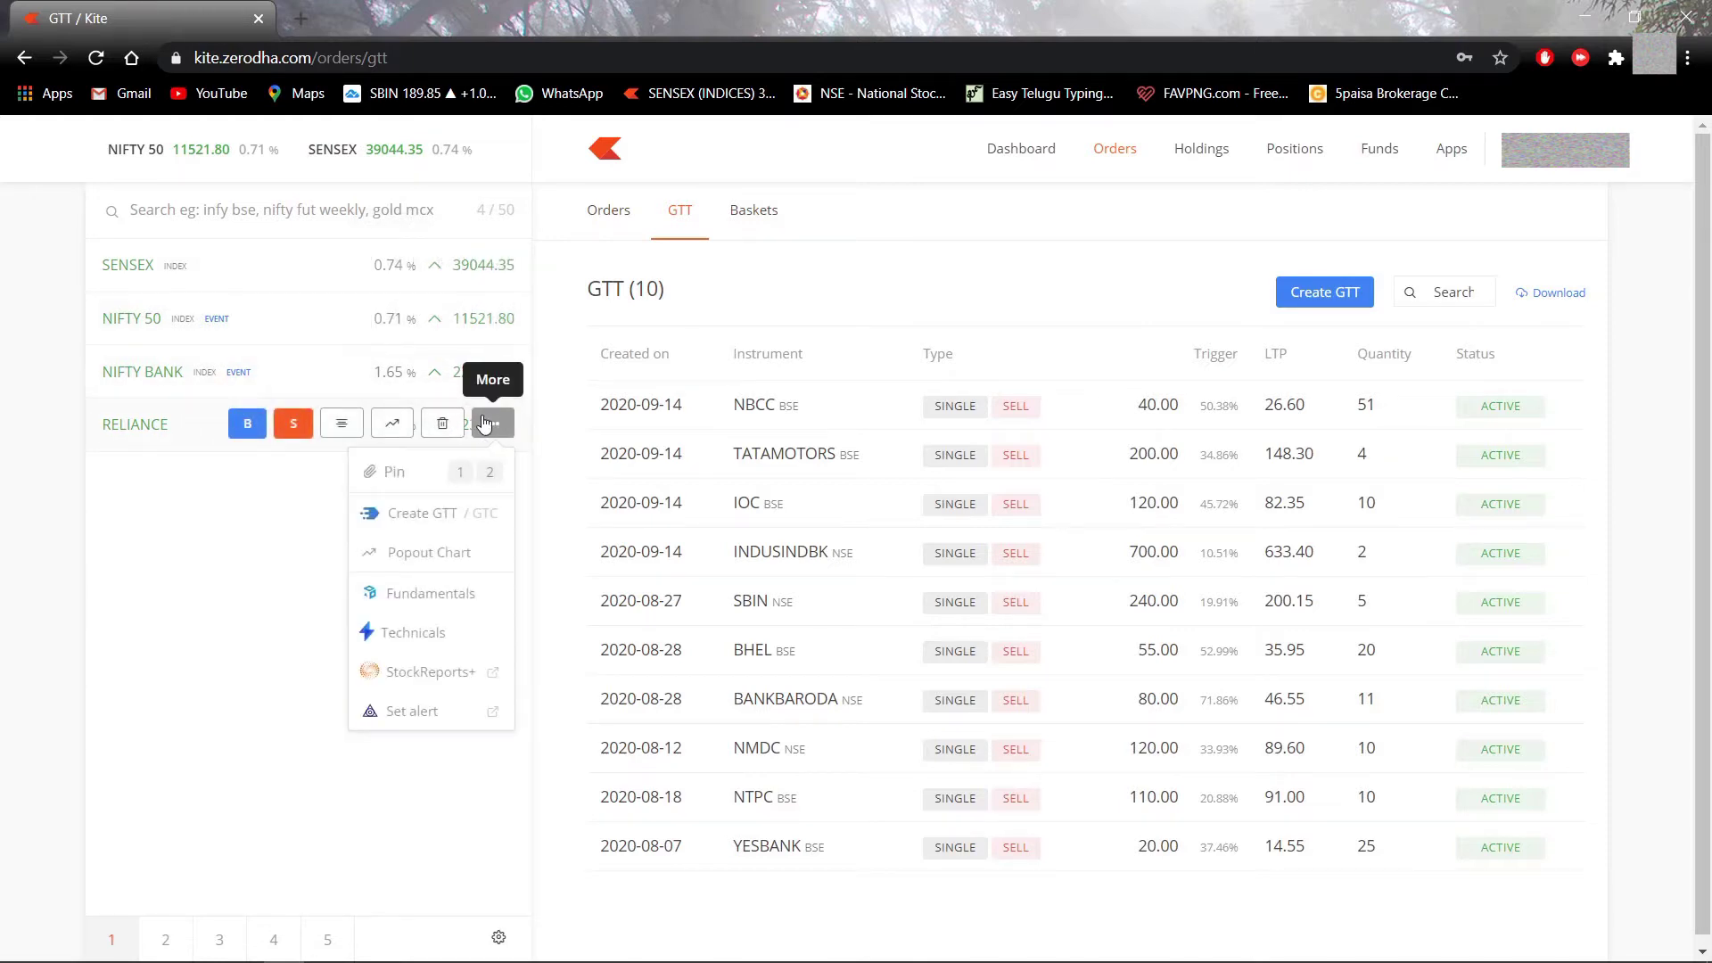
pyautogui.click(443, 522)
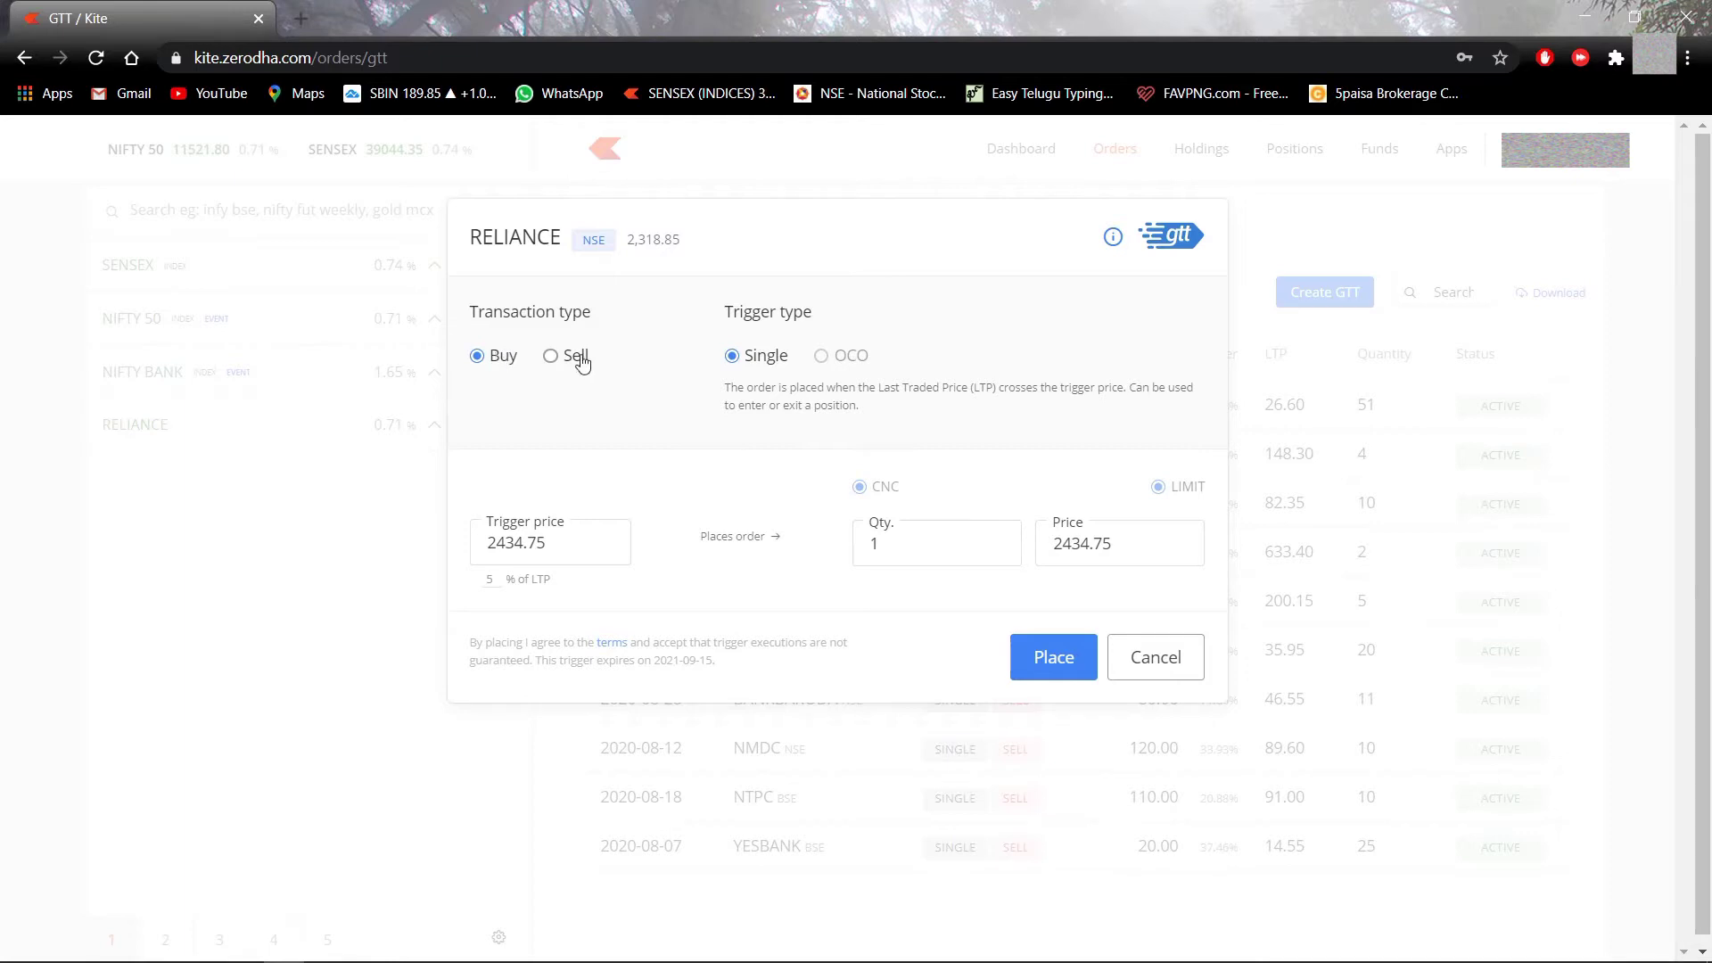
# Compare the Buy and Sell transaction types and try the OCO trigger type on the RELIANCE buy order.
pyautogui.click(552, 360)
pyautogui.click(478, 360)
pyautogui.moveTo(724, 321); pyautogui.dragTo(820, 323)
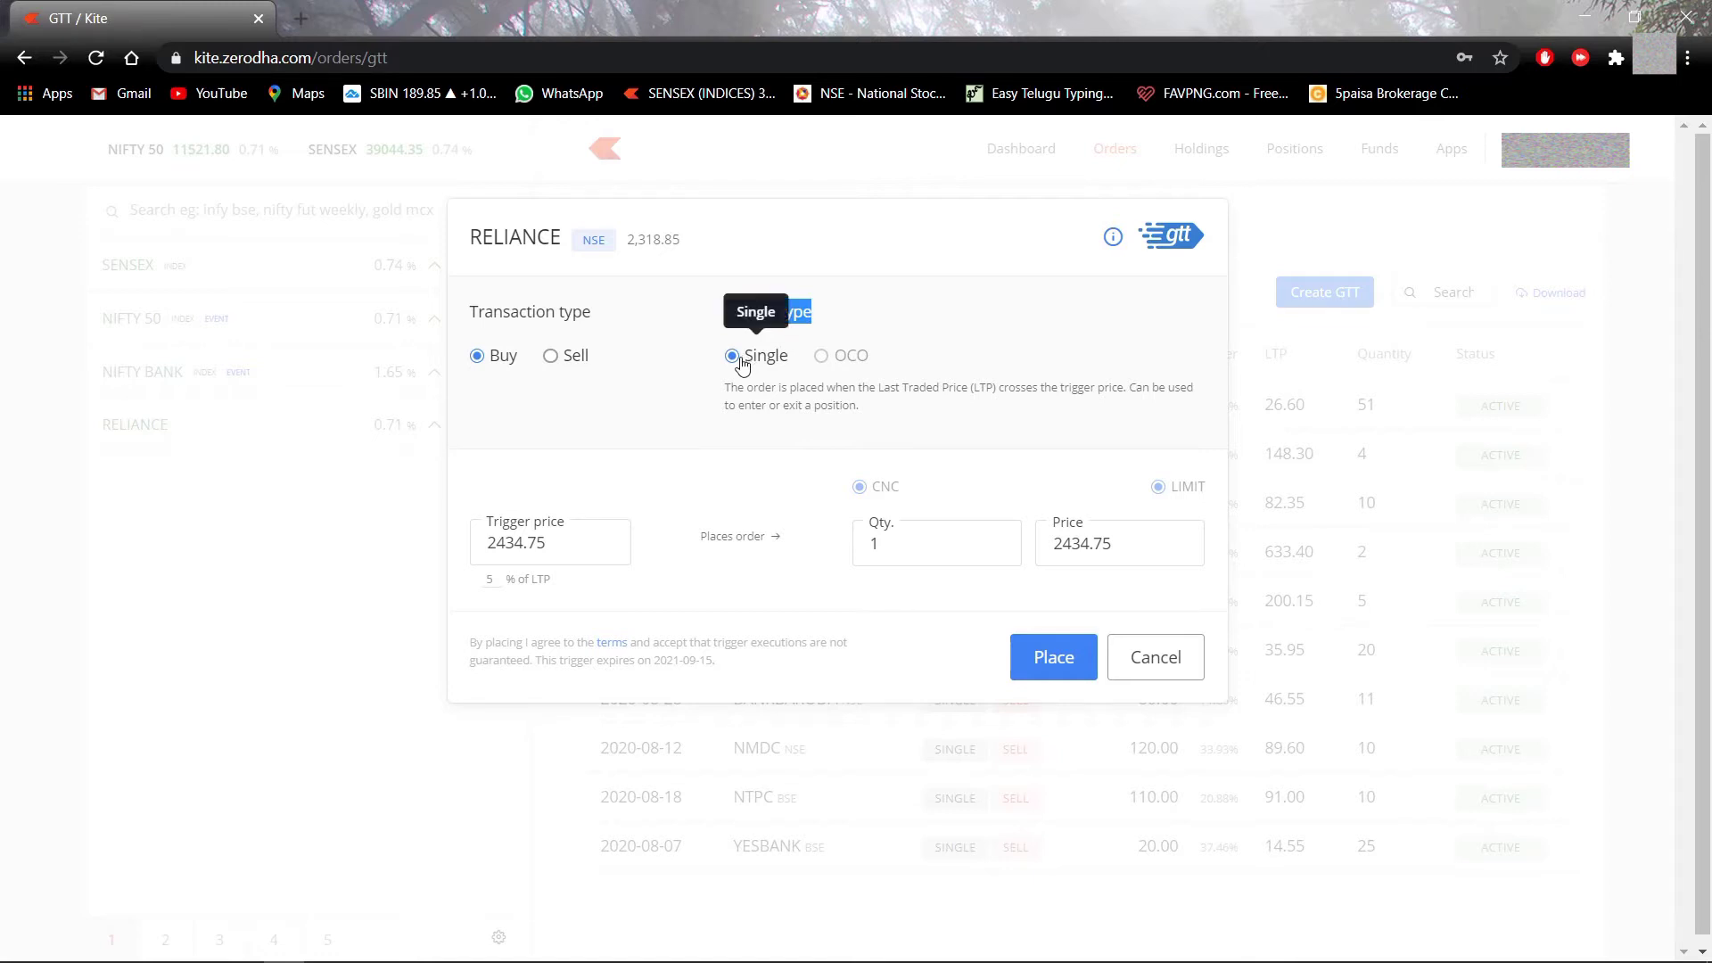
pyautogui.click(821, 357)
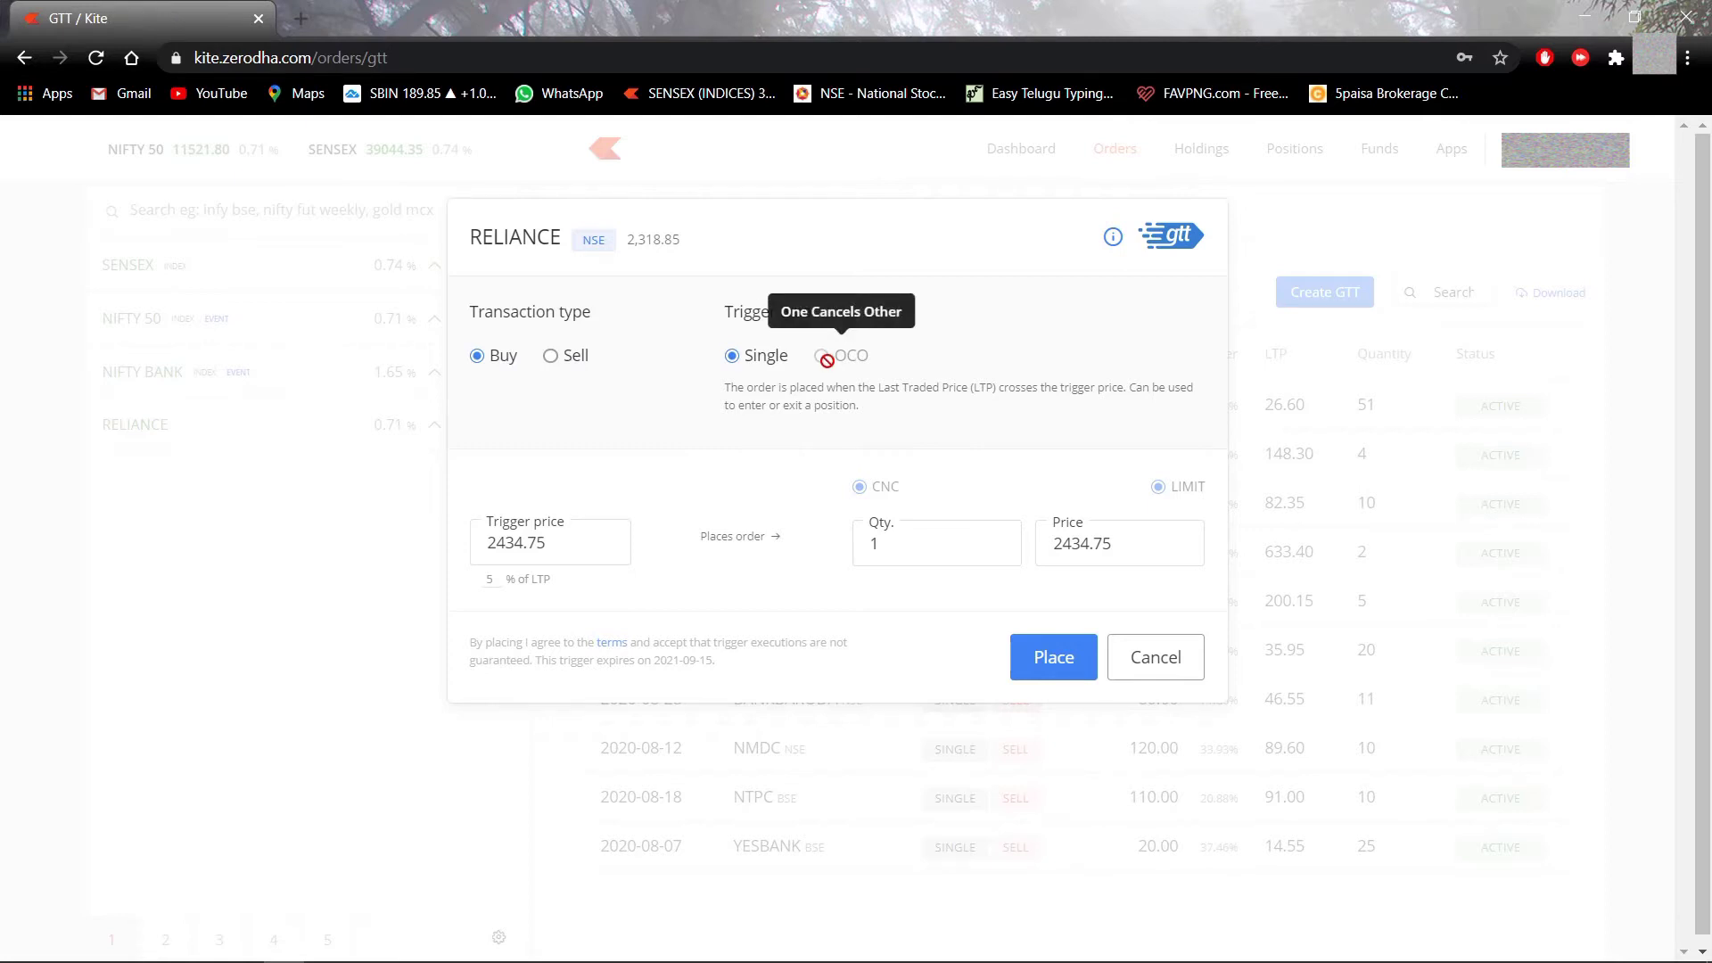
pyautogui.click(553, 358)
pyautogui.click(477, 356)
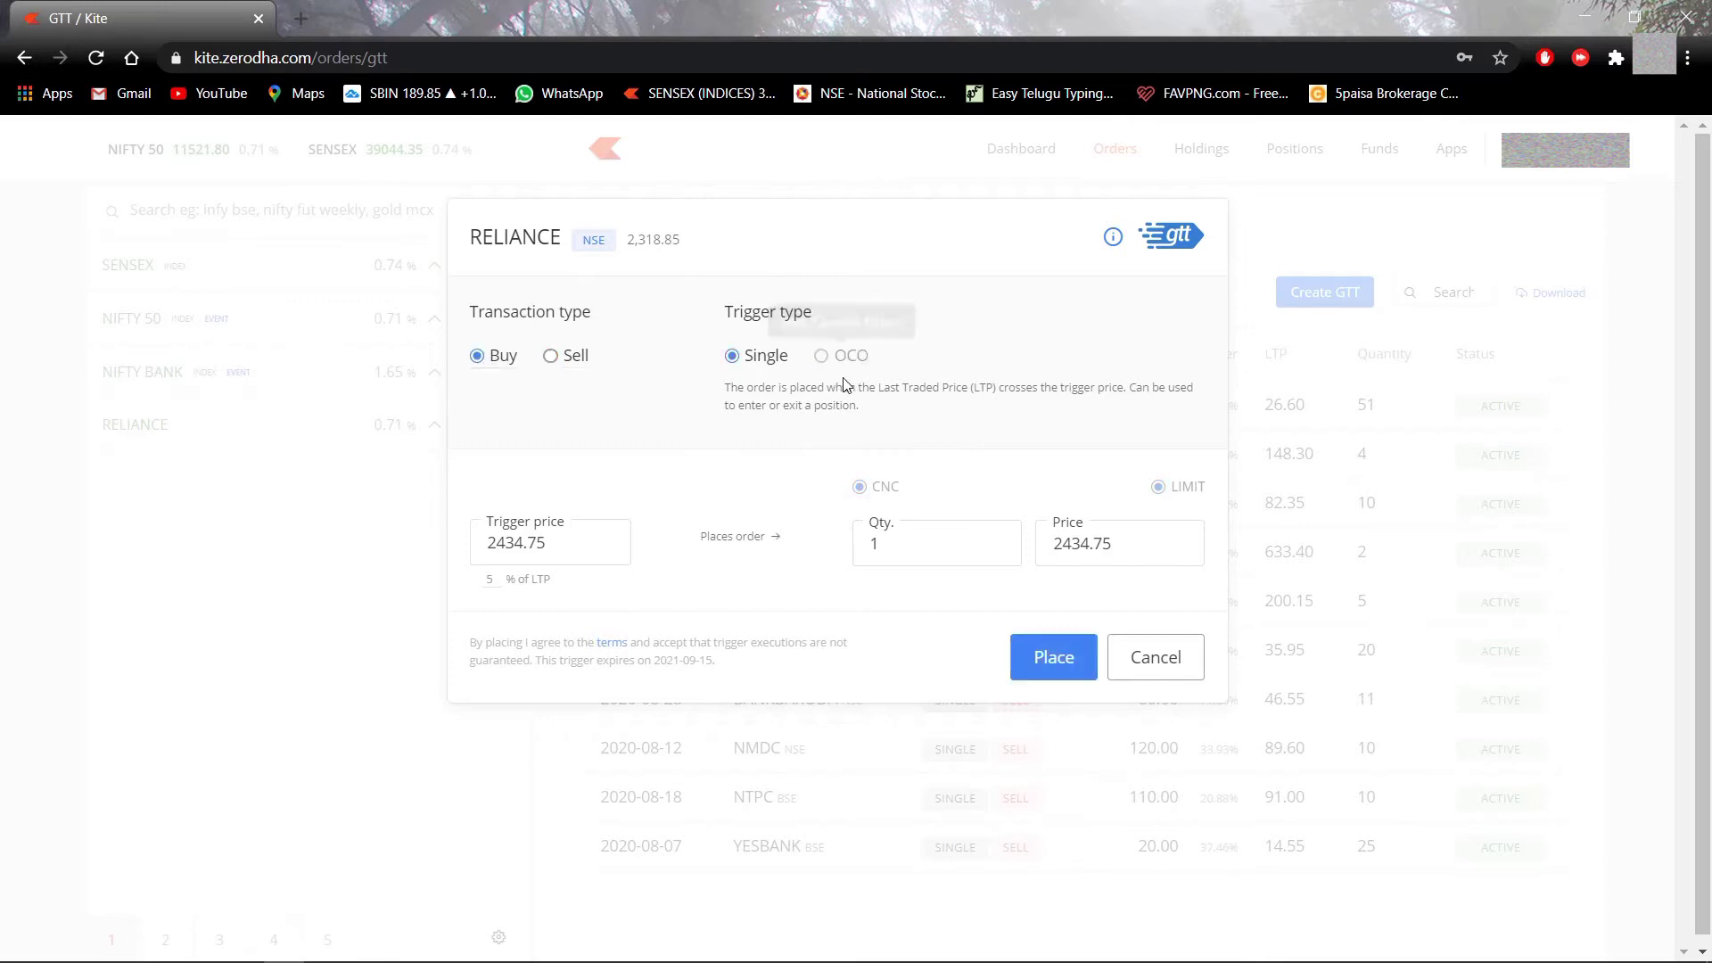
pyautogui.click(553, 355)
pyautogui.click(478, 357)
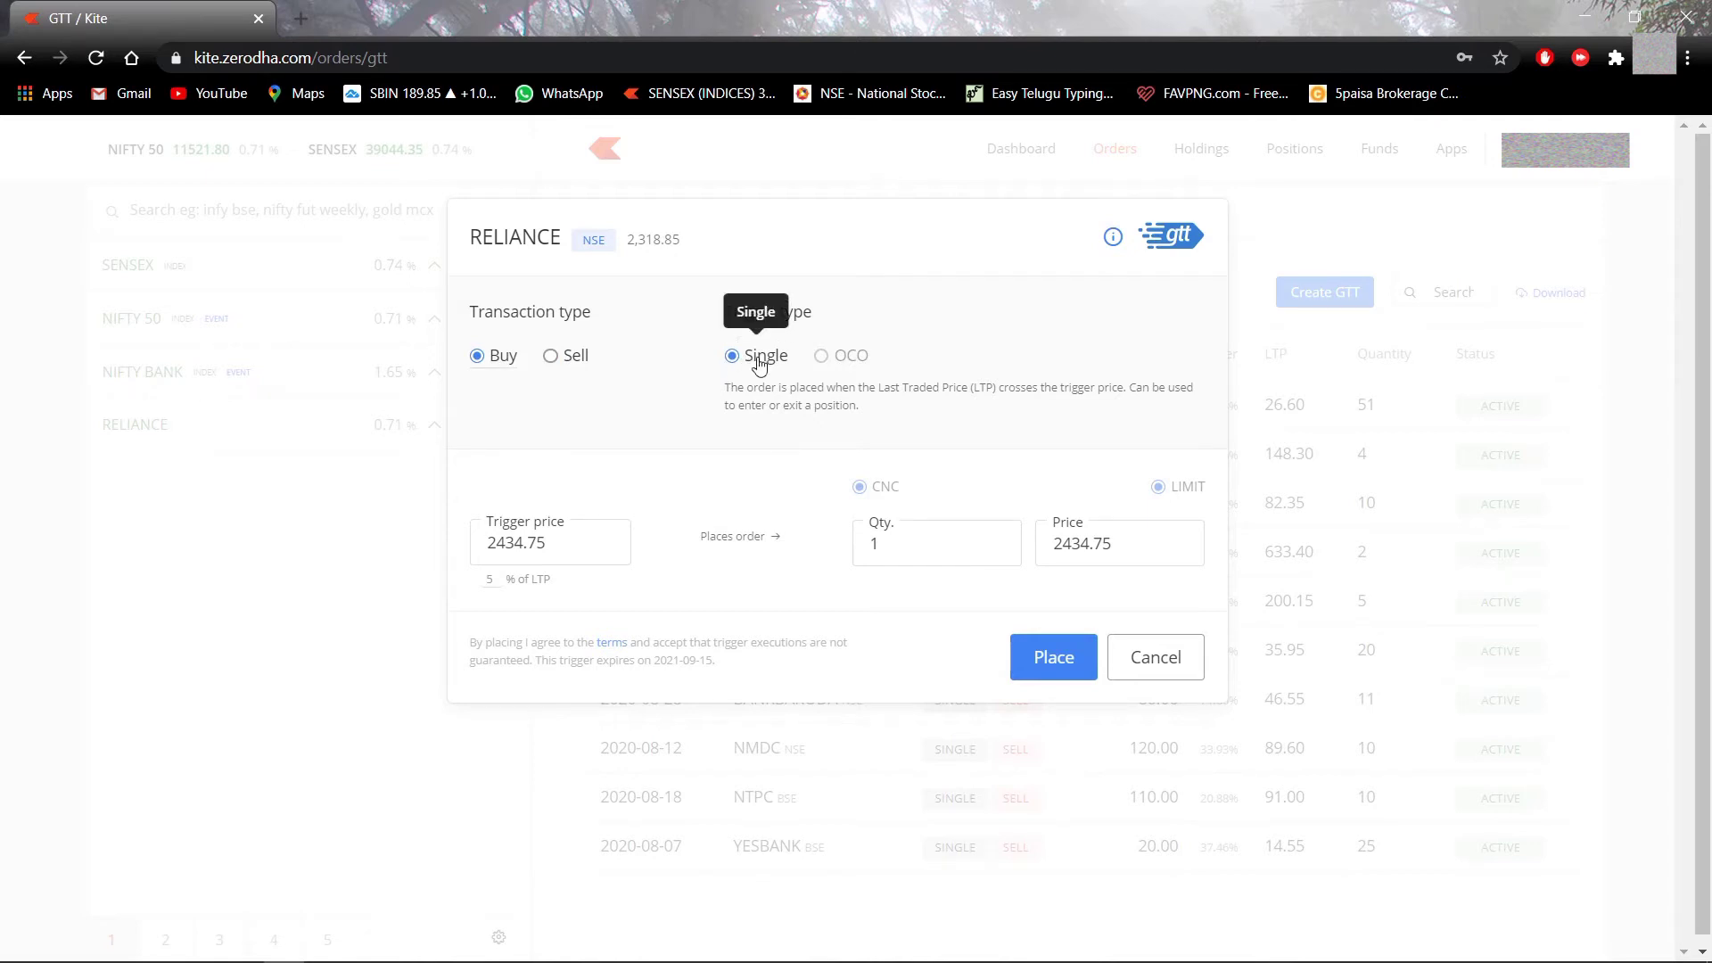
# Switch the RELIANCE GTT to Sell with the OCO trigger, and return it to Buy with the Single trigger.
pyautogui.click(548, 356)
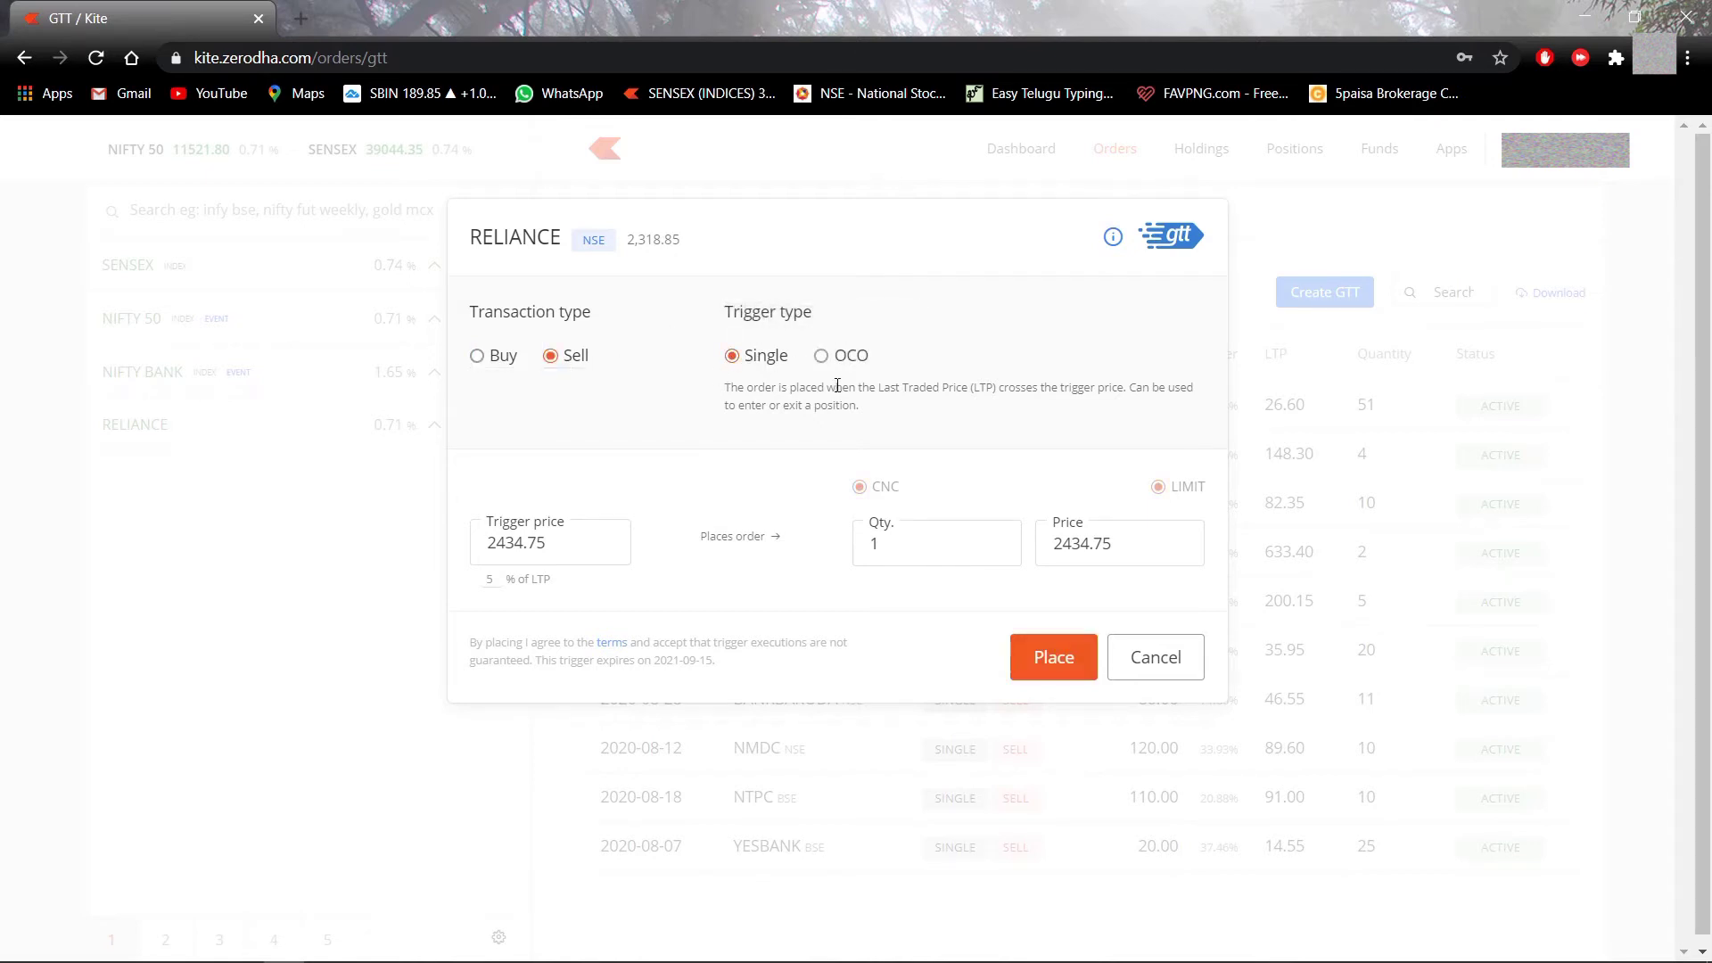
pyautogui.click(829, 362)
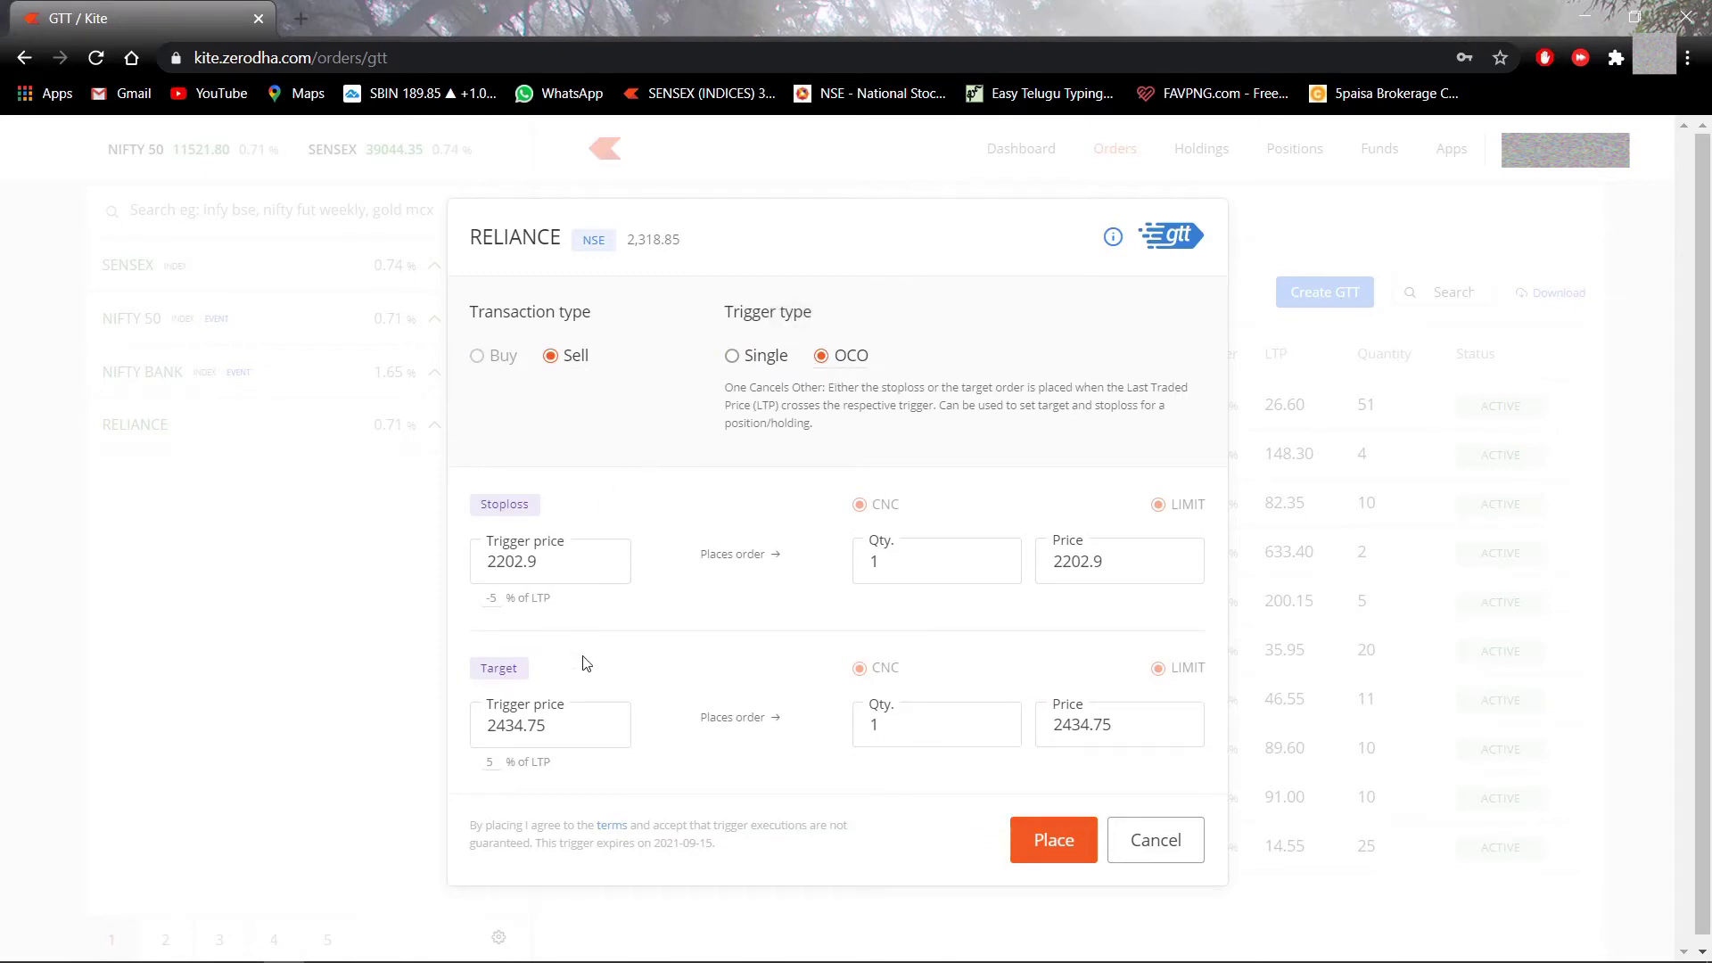
pyautogui.click(731, 356)
pyautogui.click(477, 356)
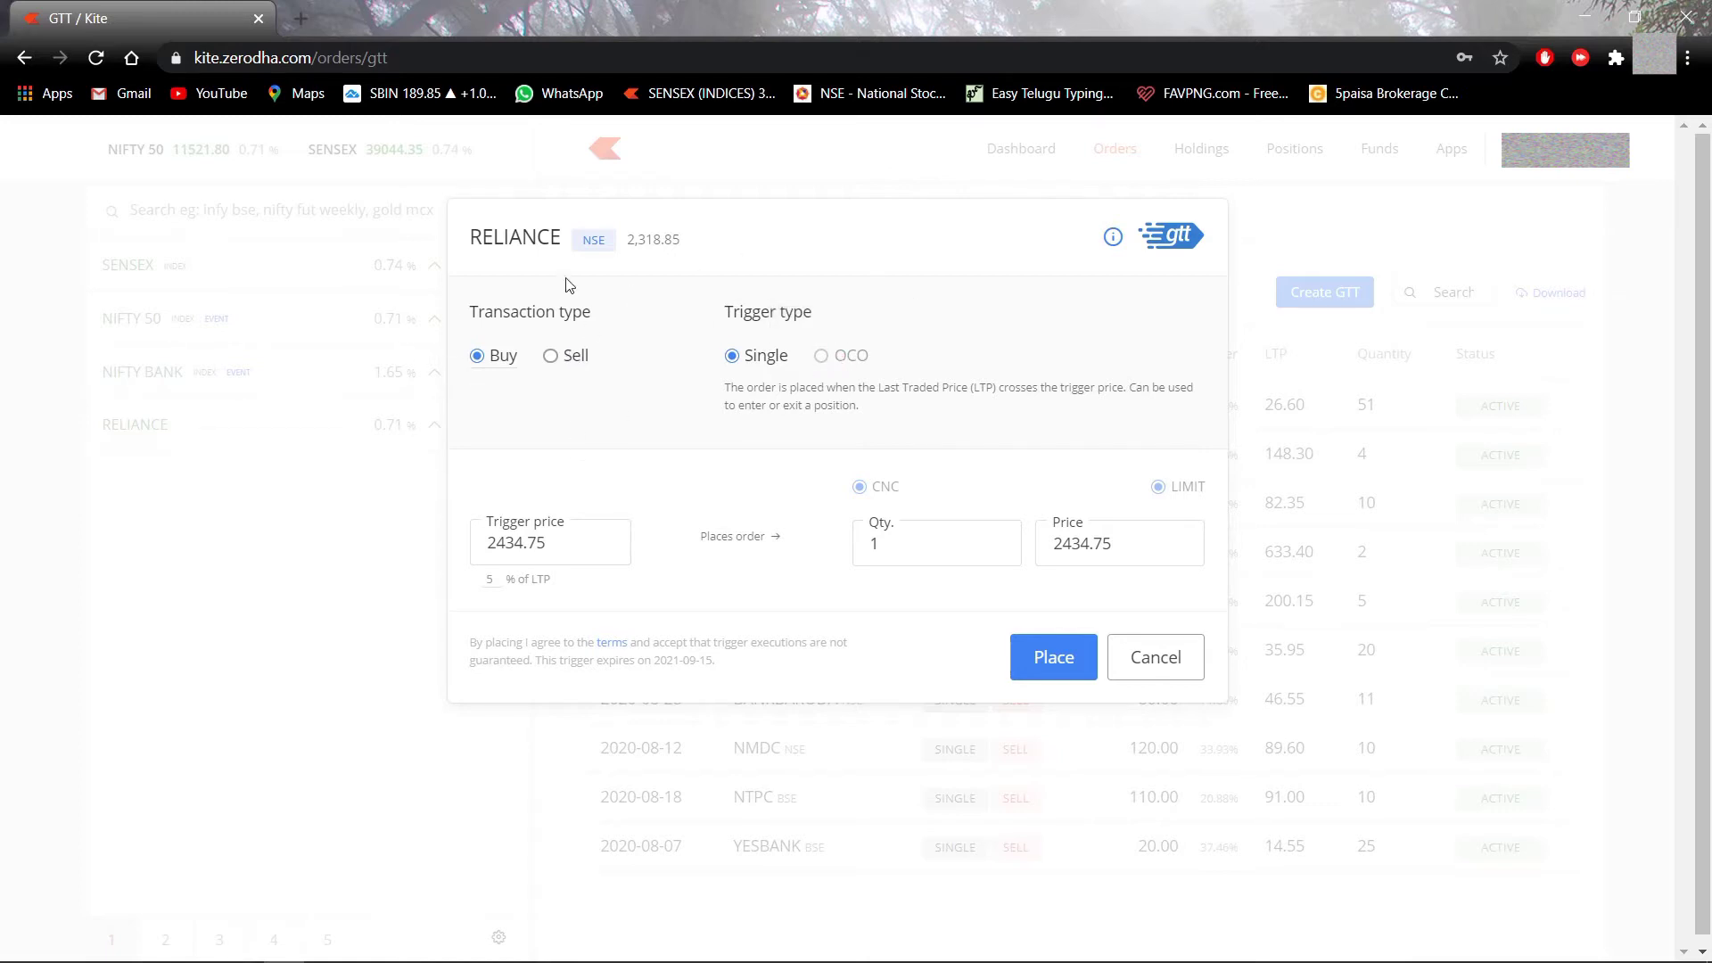
# Fill in the RELIANCE buy GTT with trigger price 2200, quantity 10 and limit price 2205.
pyautogui.moveTo(696, 243); pyautogui.dragTo(618, 251)
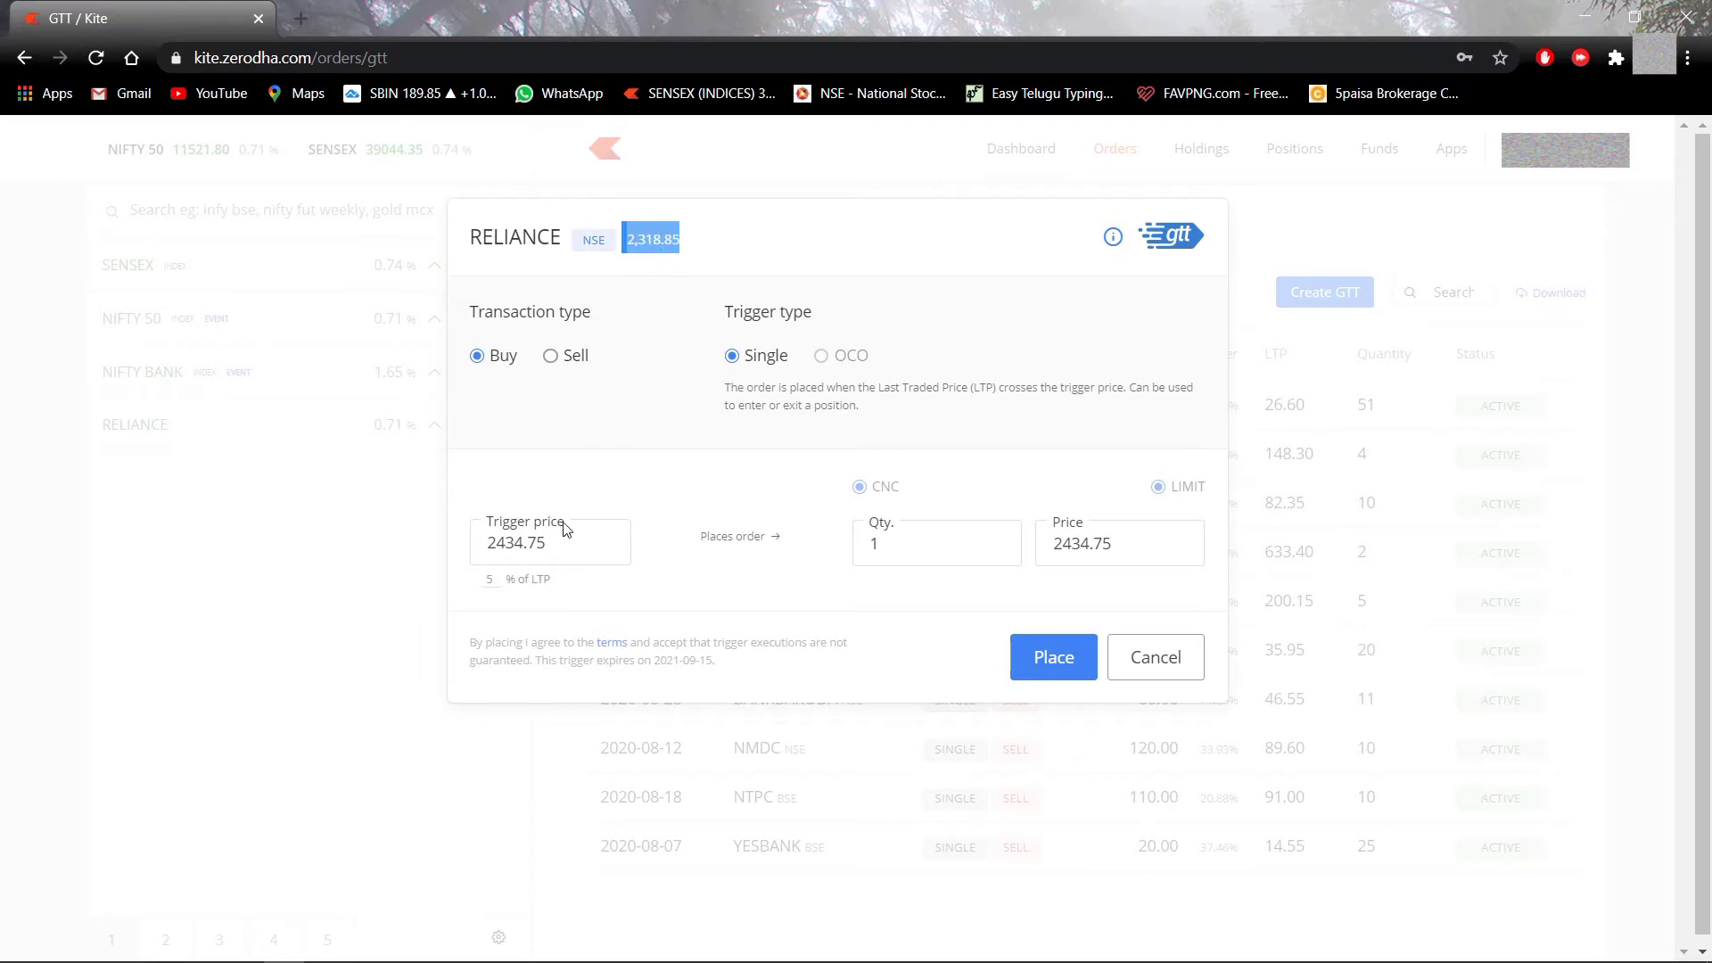
pyautogui.doubleClick(553, 542)
pyautogui.write('2200')
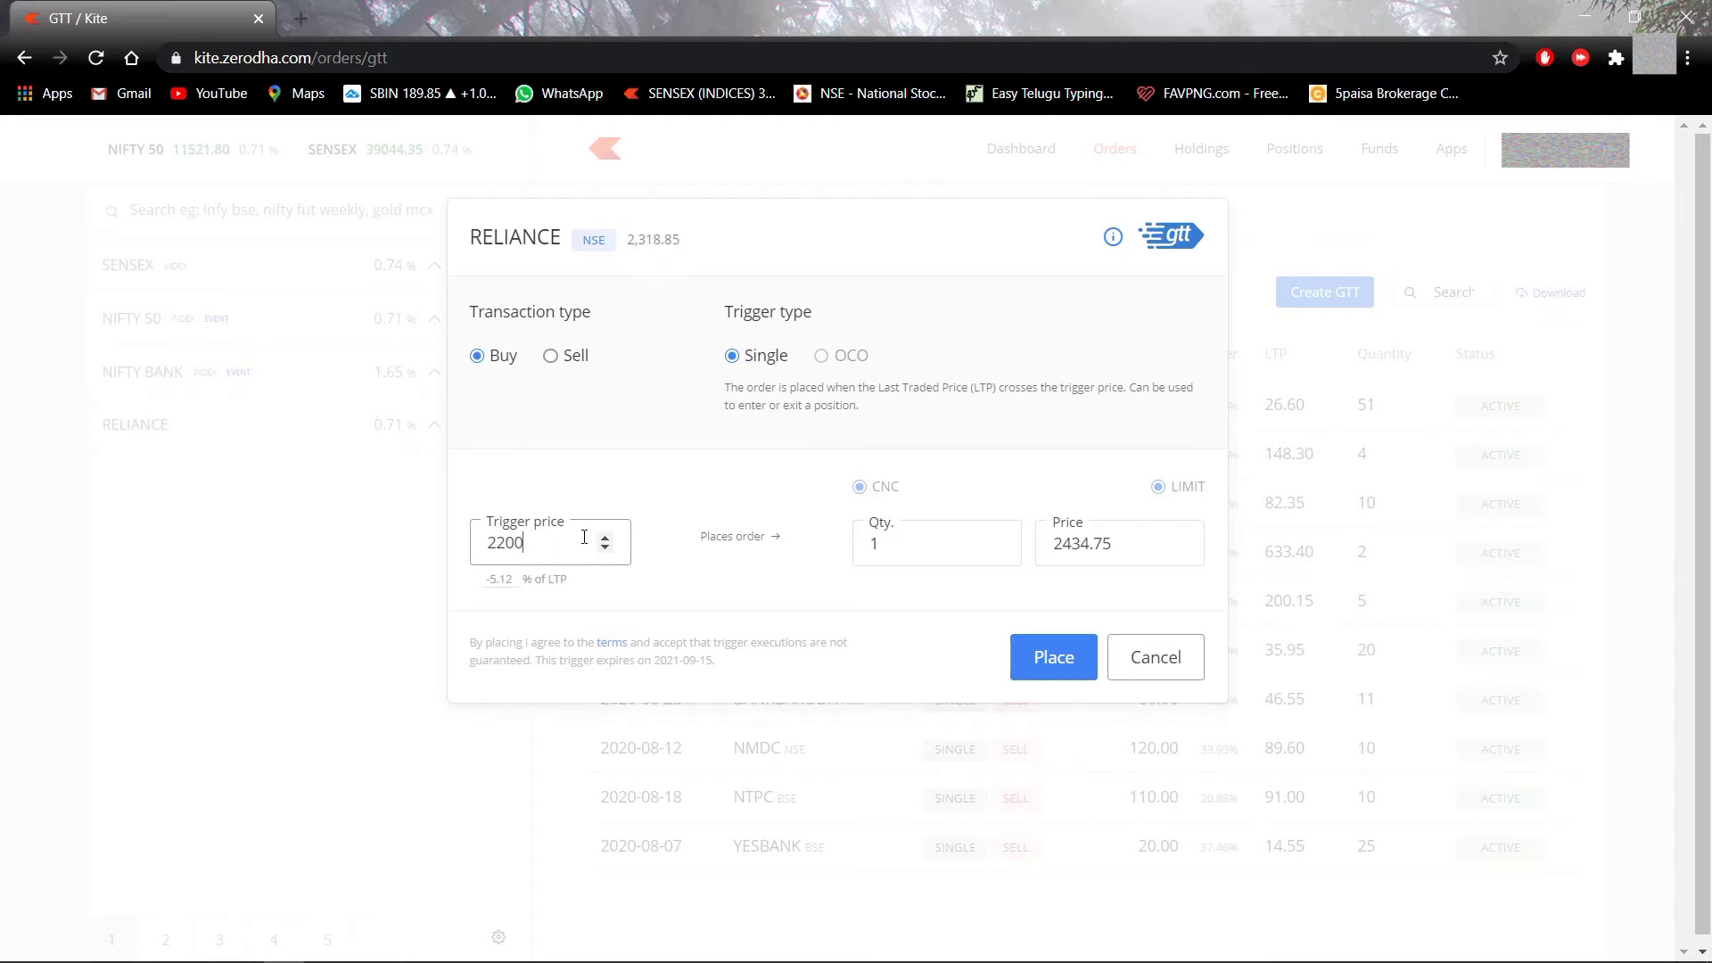
pyautogui.click(883, 540)
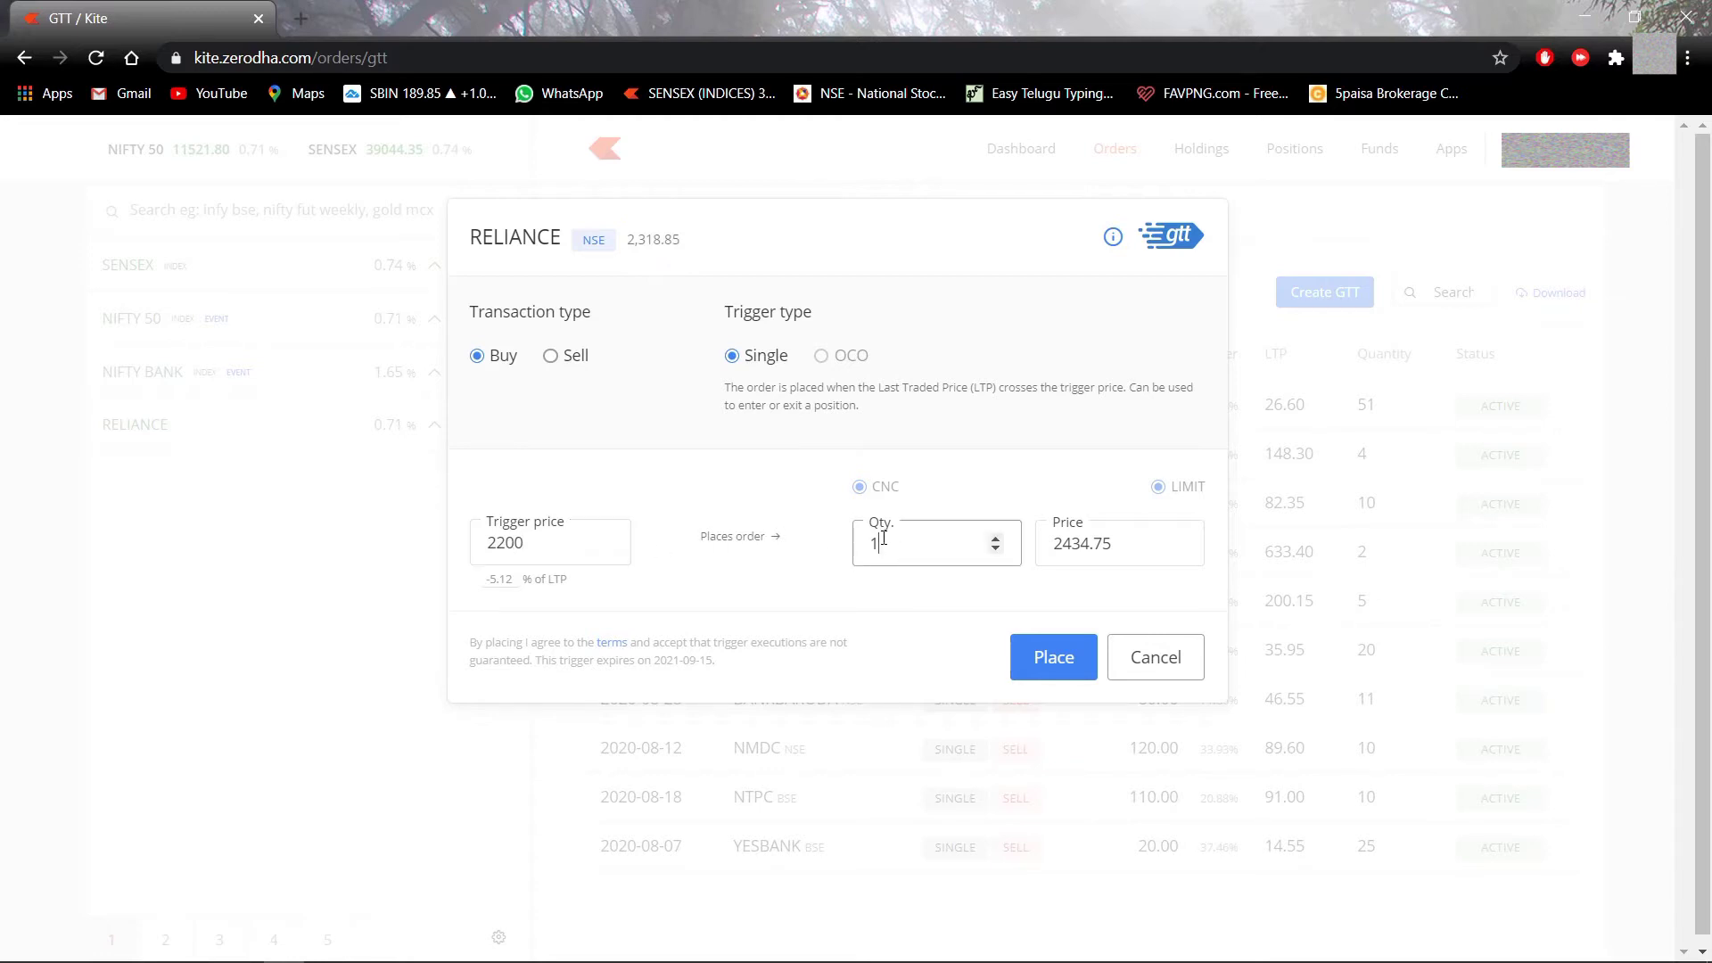
pyautogui.write('0')
pyautogui.press('Tab')
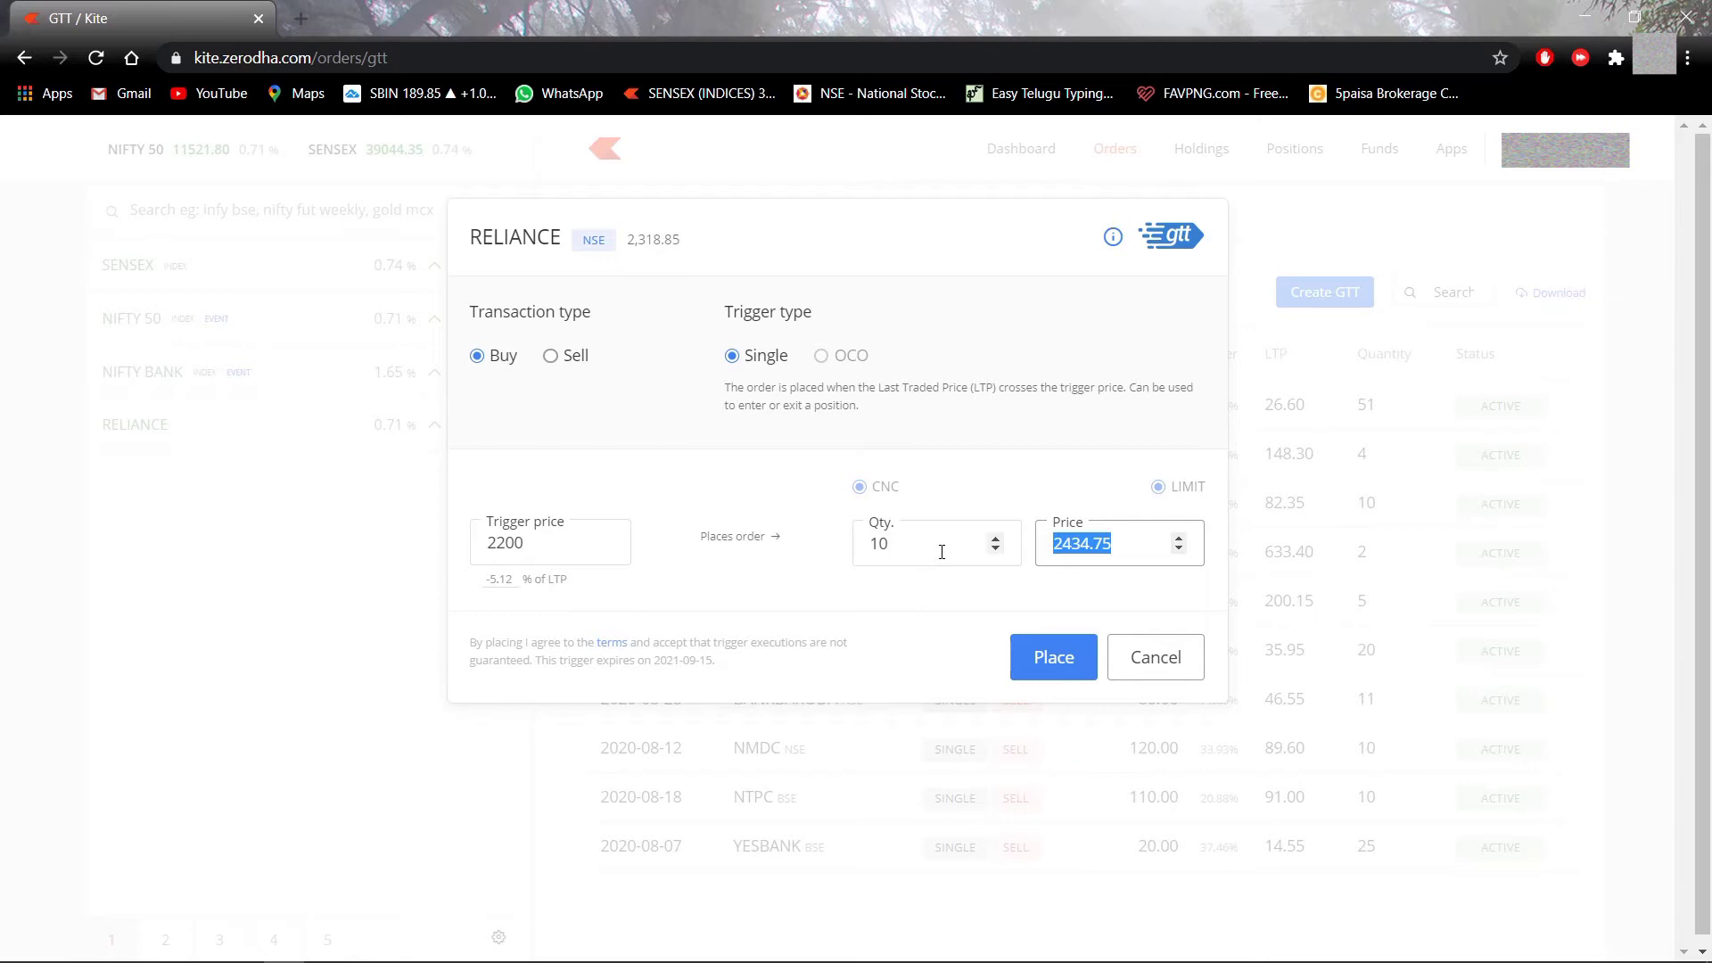
pyautogui.write('2205')
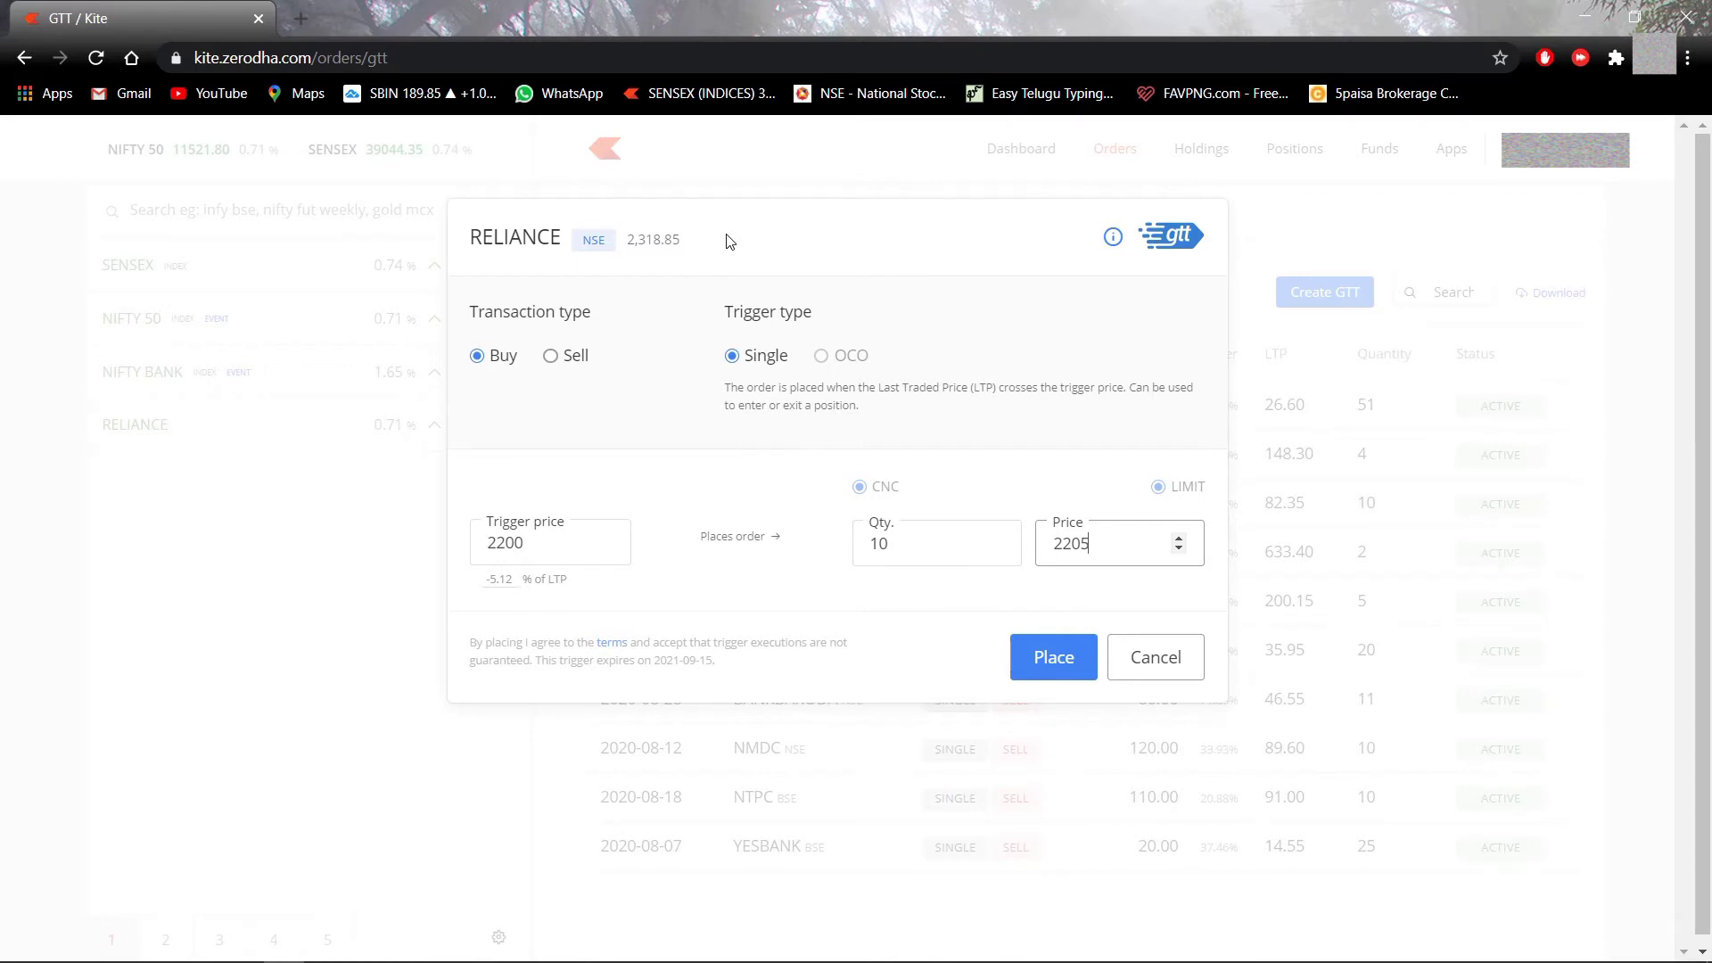
# Review the trigger price and place the RELIANCE buy GTT.
pyautogui.moveTo(533, 555); pyautogui.dragTo(439, 548)
pyautogui.click(545, 554)
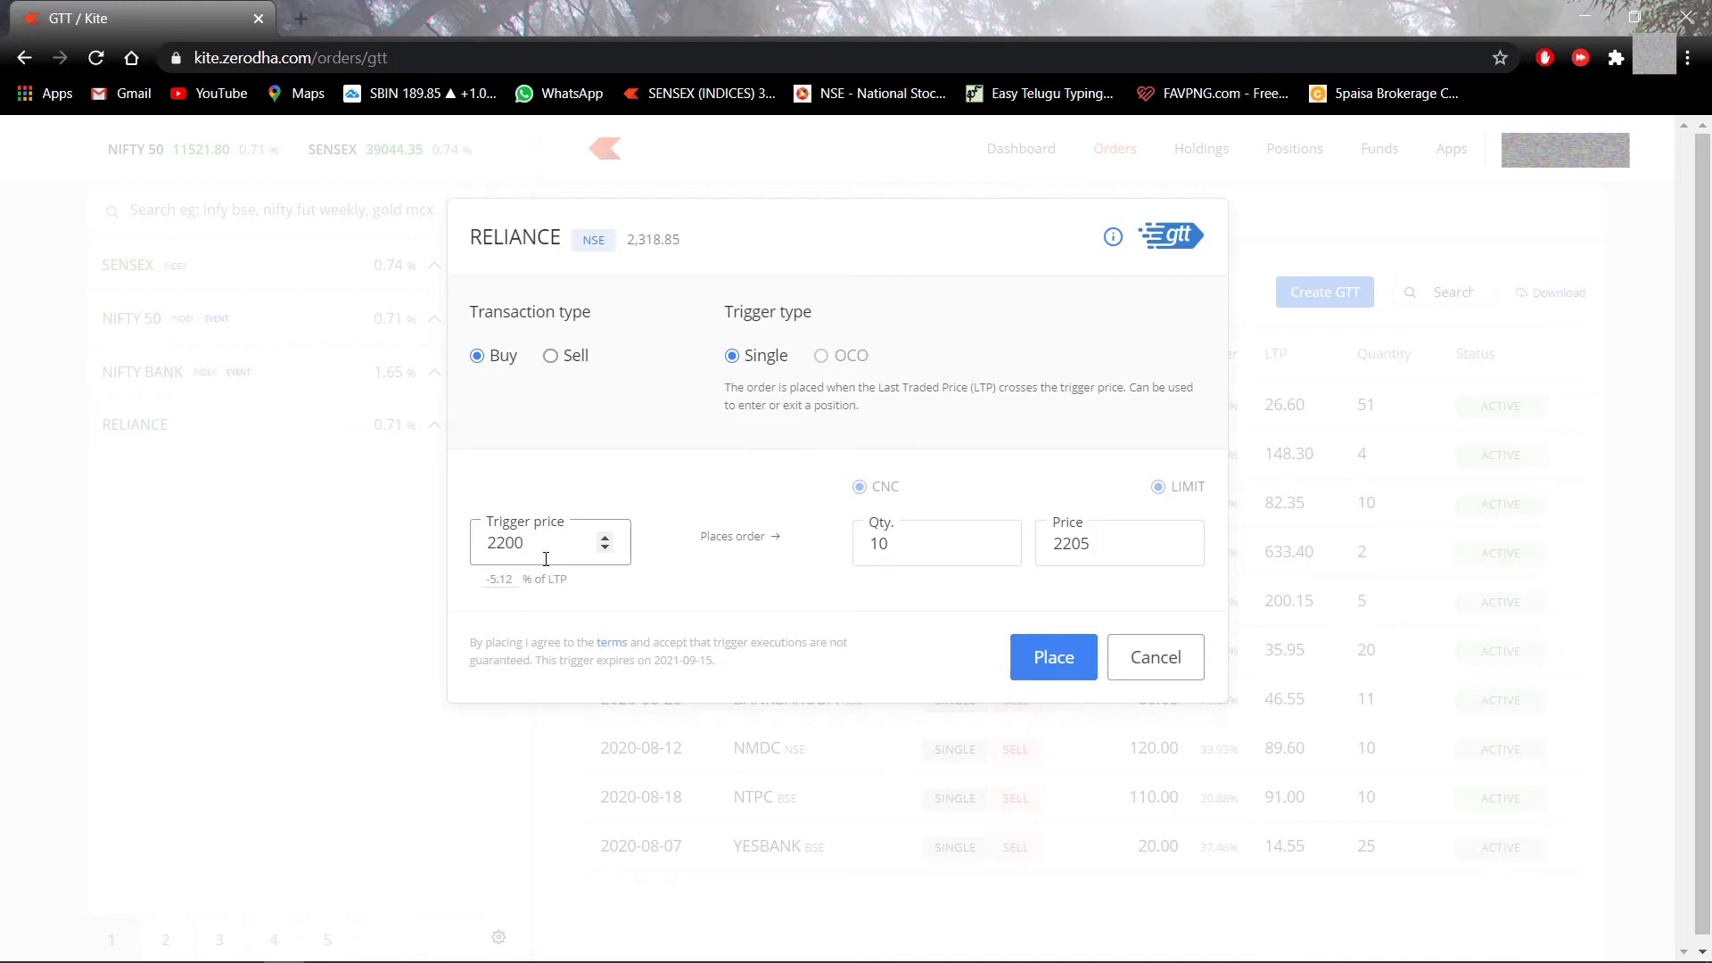
pyautogui.click(1066, 661)
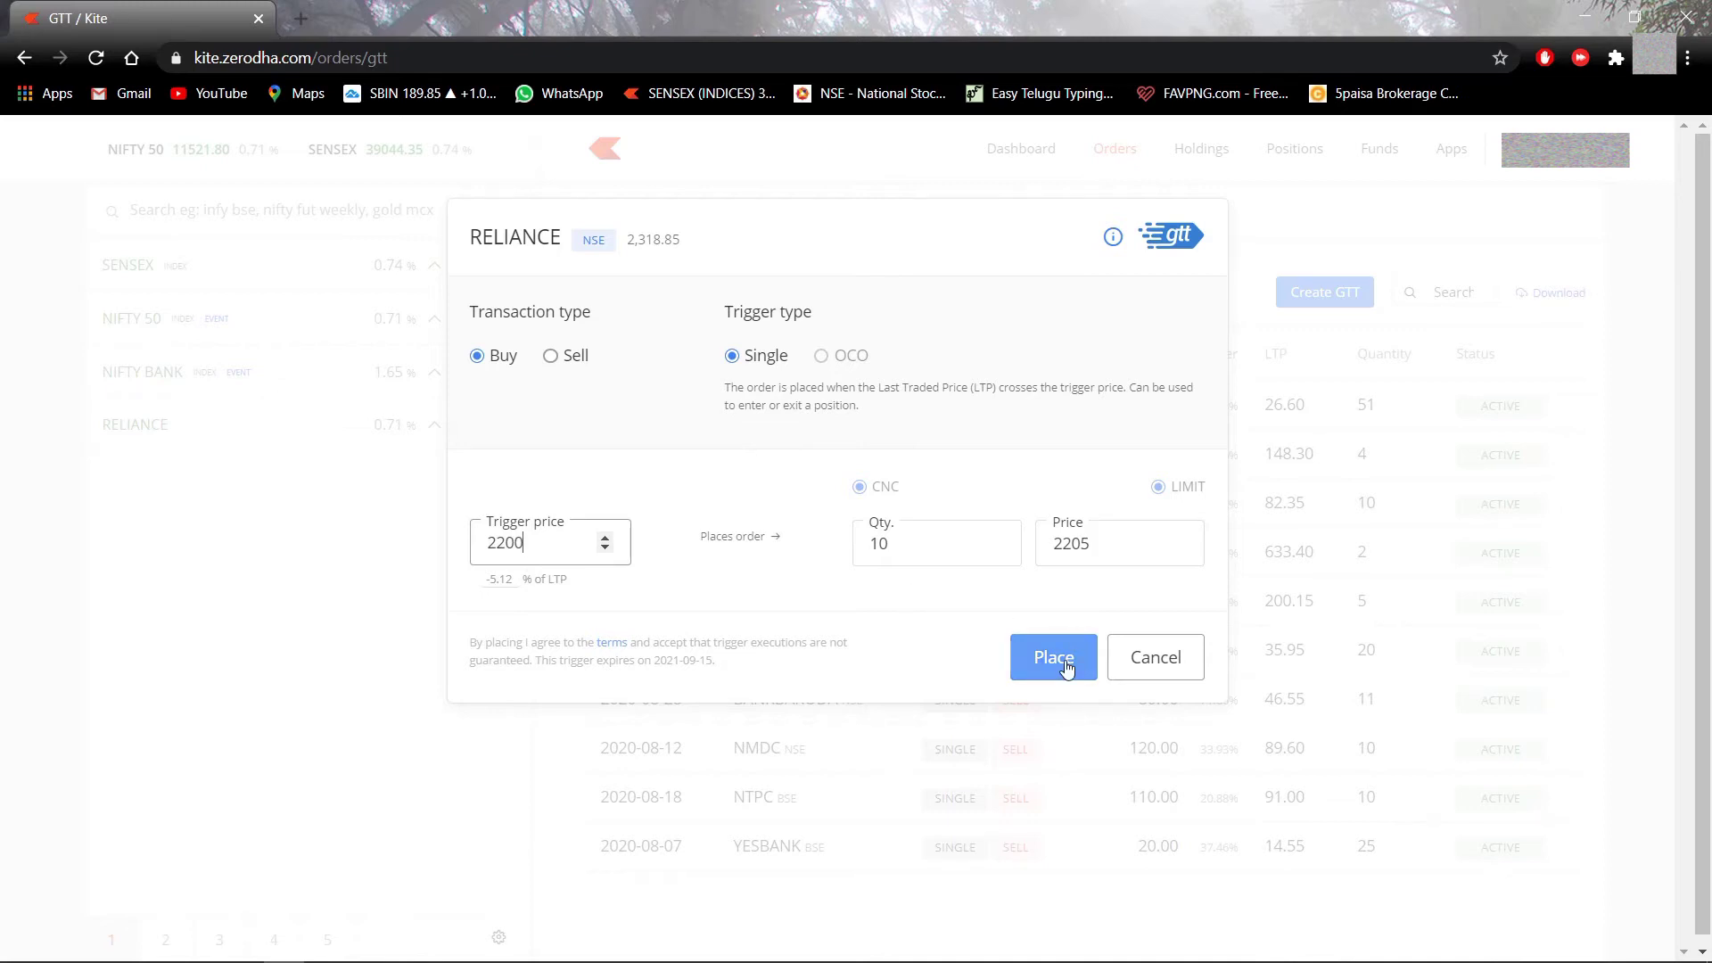
pyautogui.click(1026, 656)
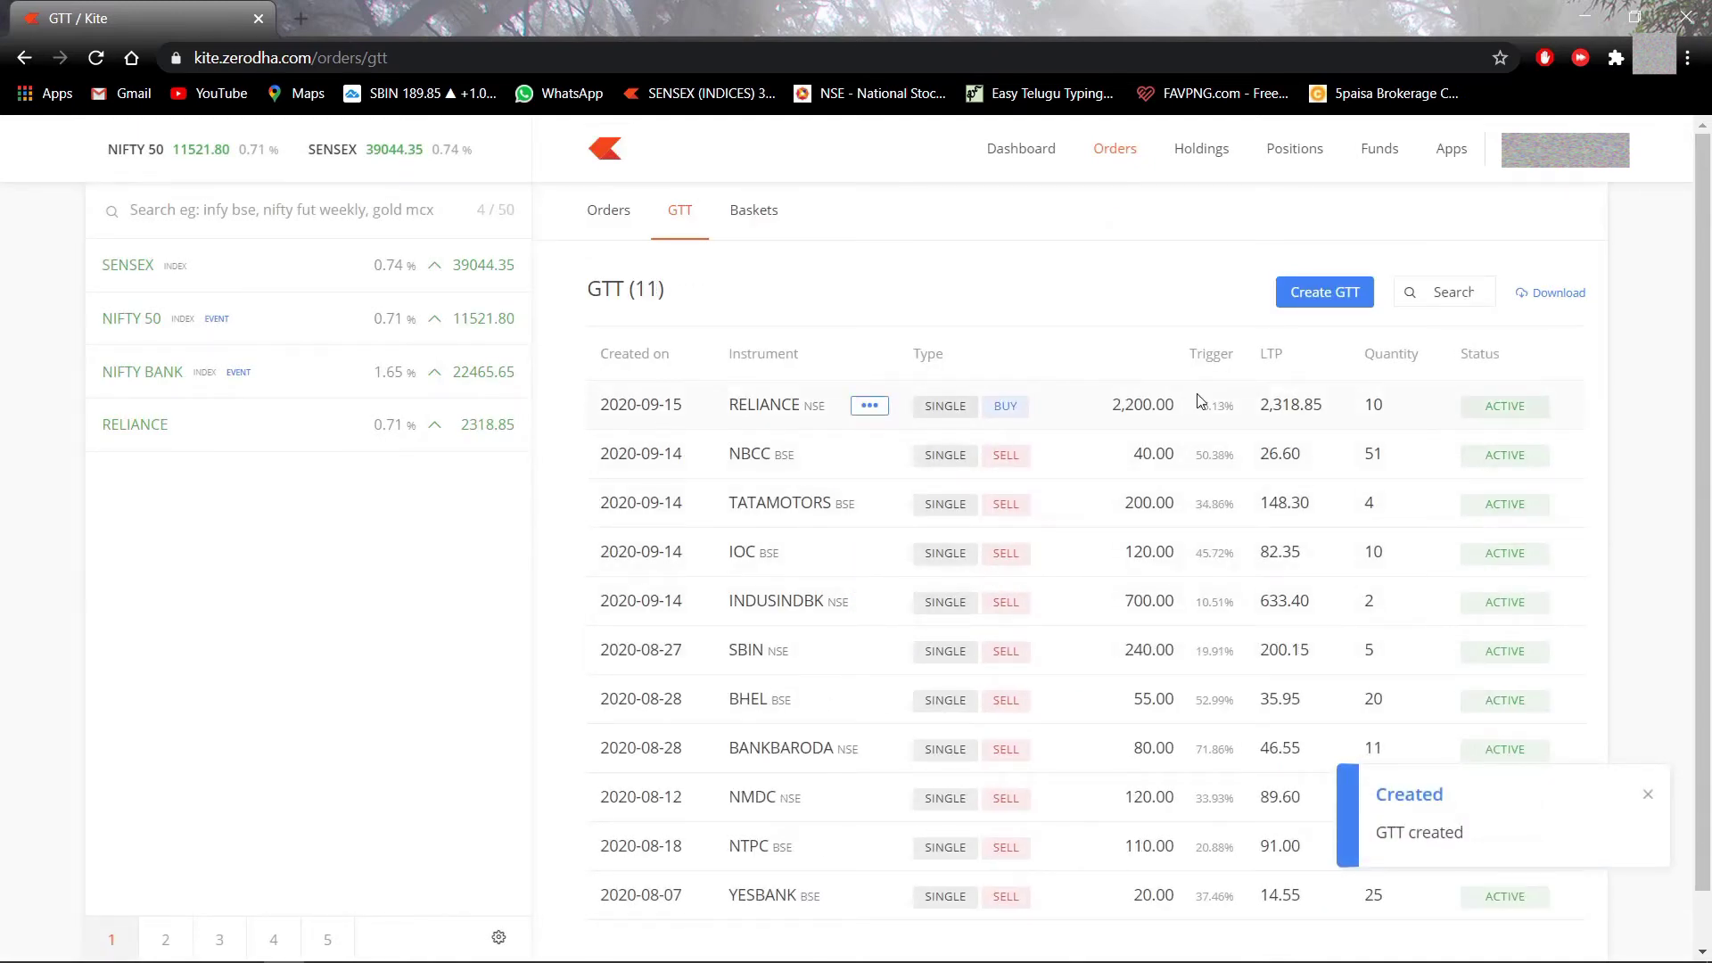
# Delete the RELIANCE buy GTT from the GTT list and confirm the deletion.
pyautogui.click(870, 407)
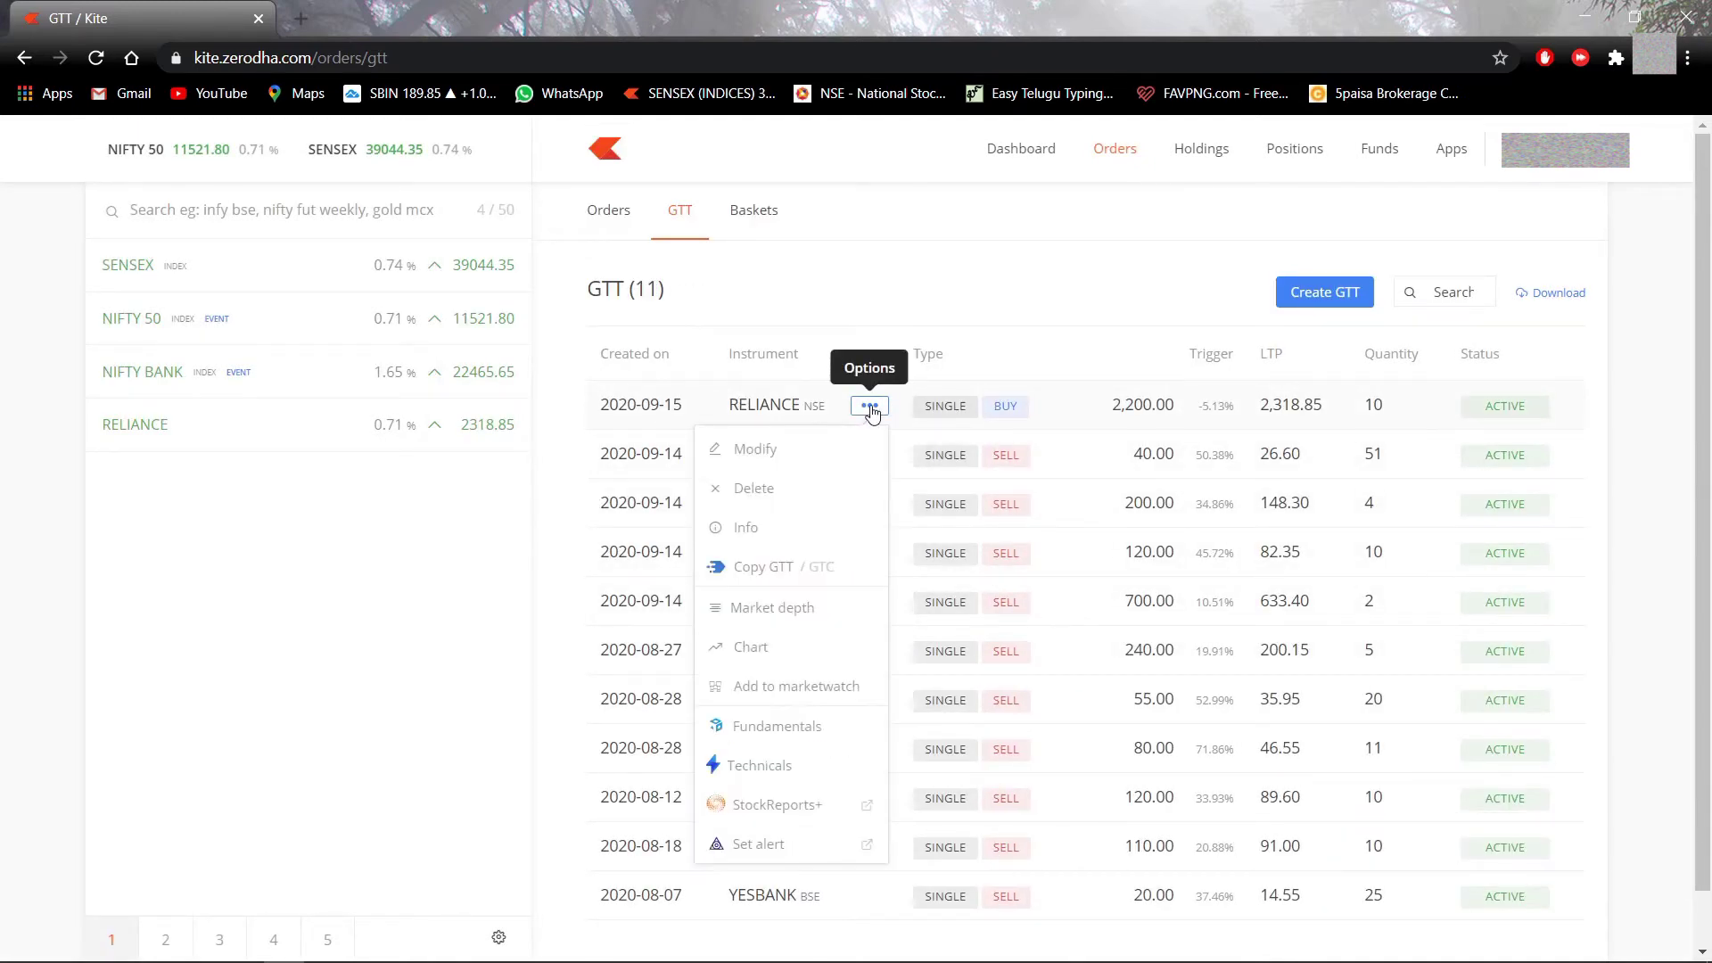
pyautogui.click(829, 489)
pyautogui.click(918, 475)
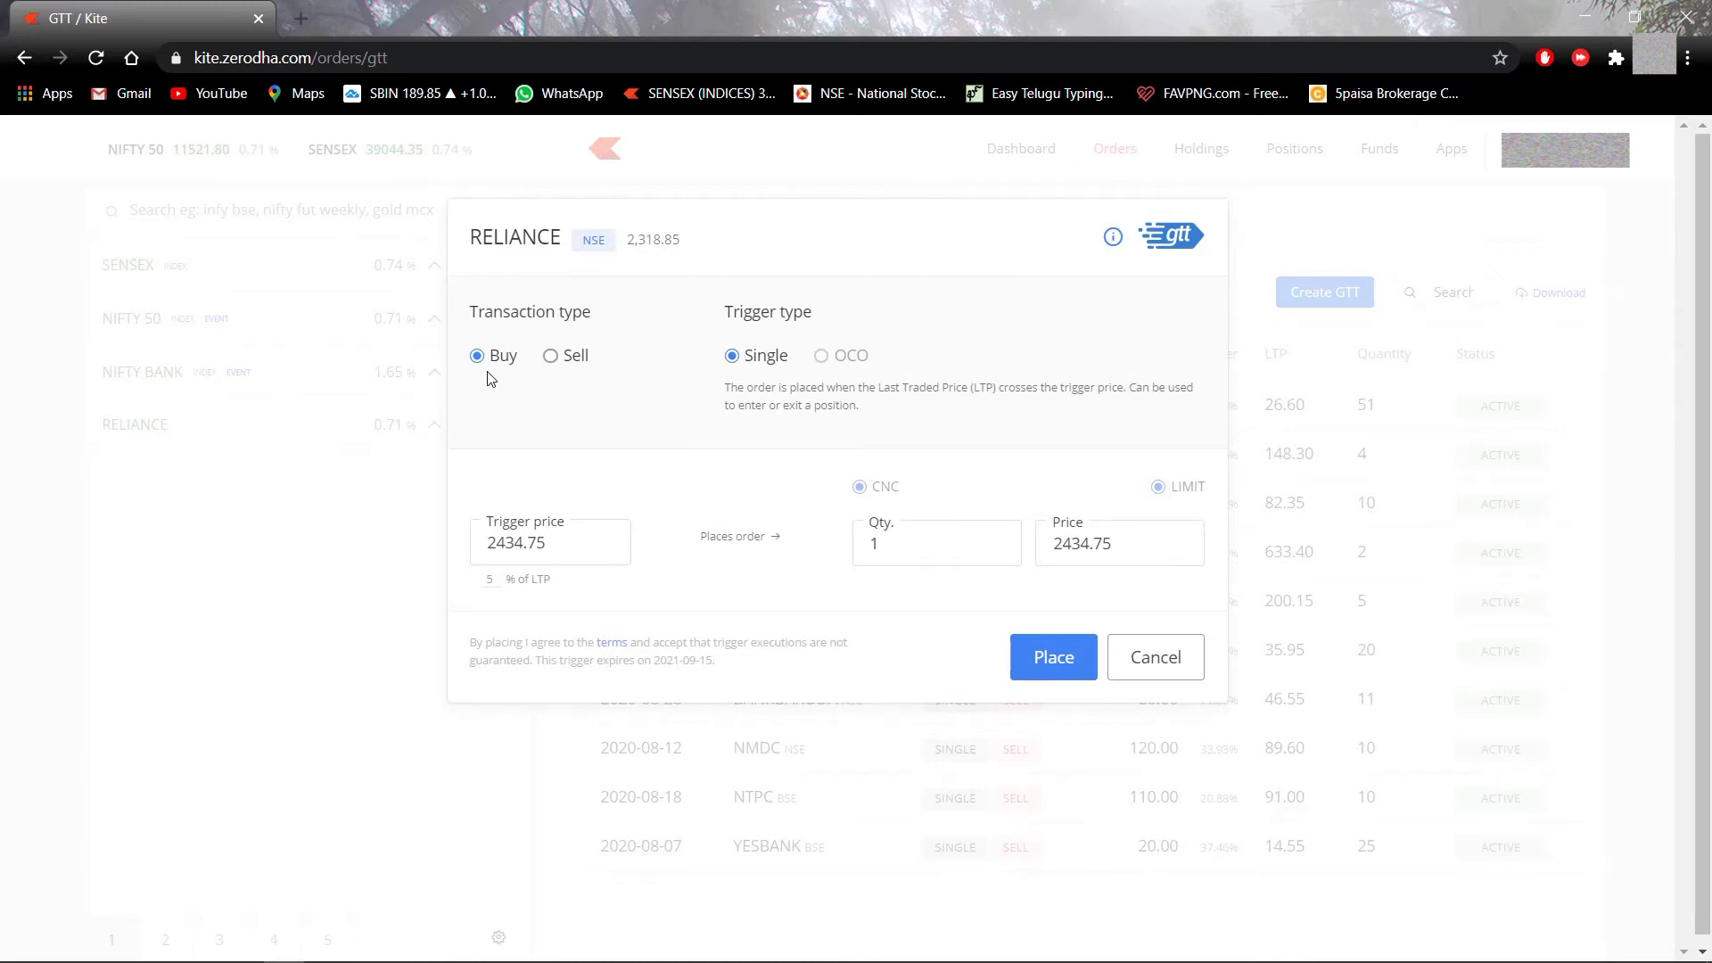
# Set the new RELIANCE GTT to Sell, view the OCO trigger type and return to the Single trigger.
pyautogui.click(550, 357)
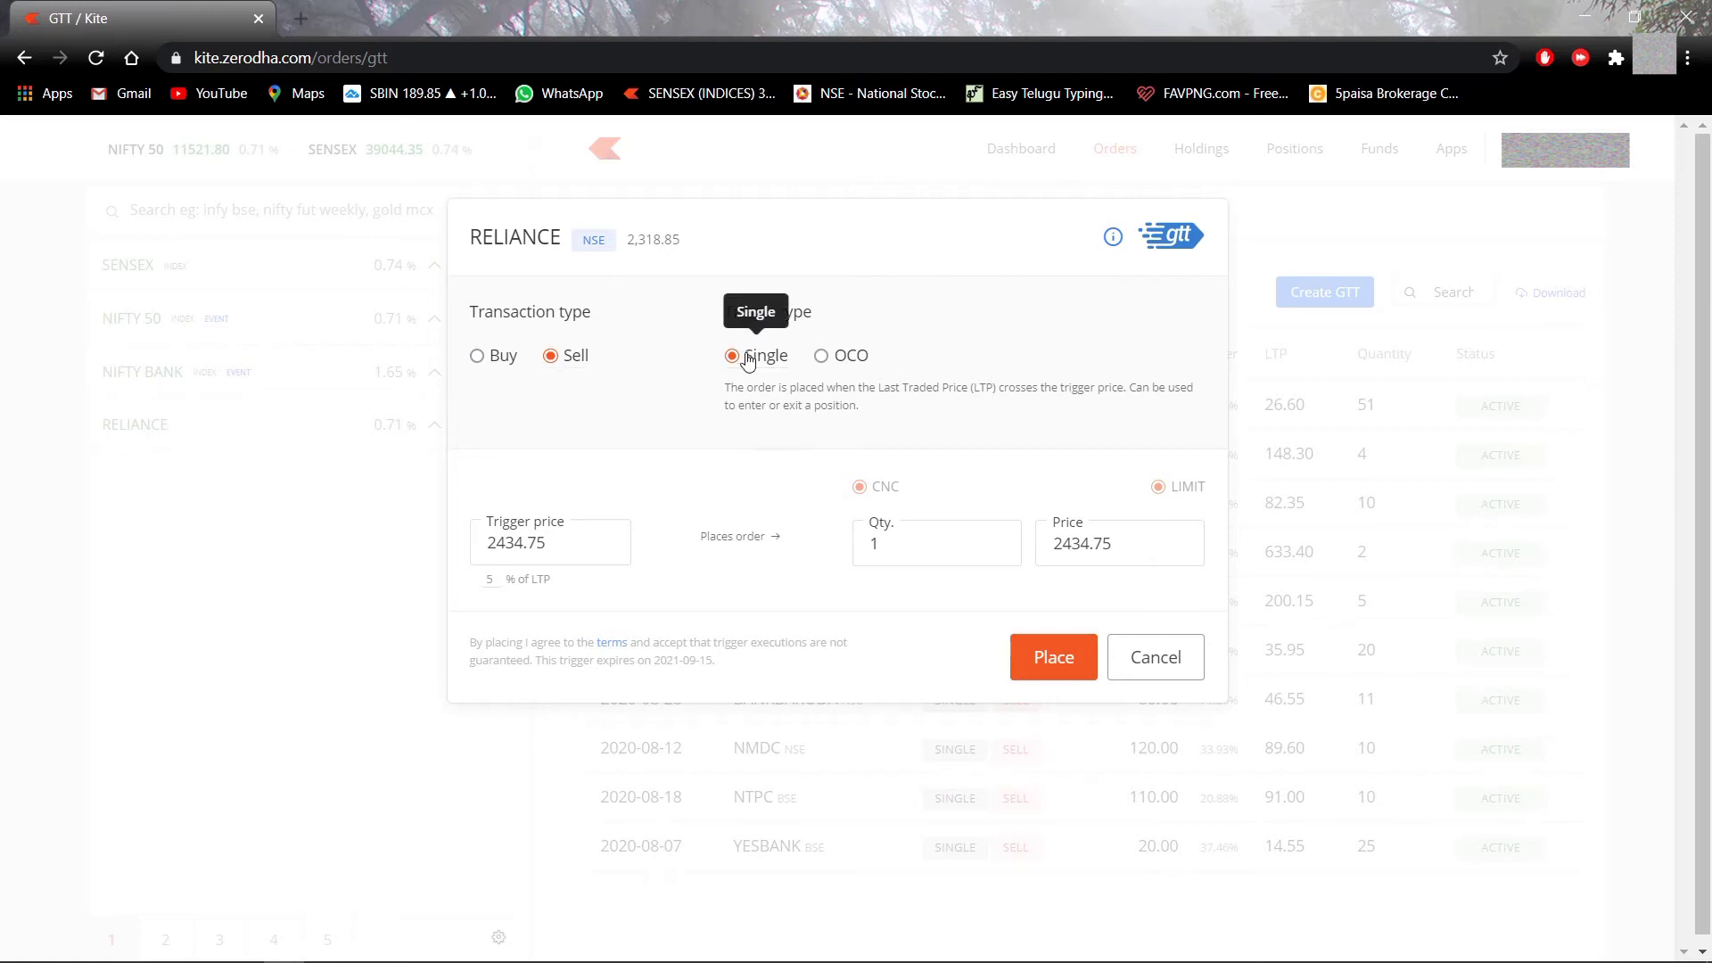
pyautogui.click(821, 357)
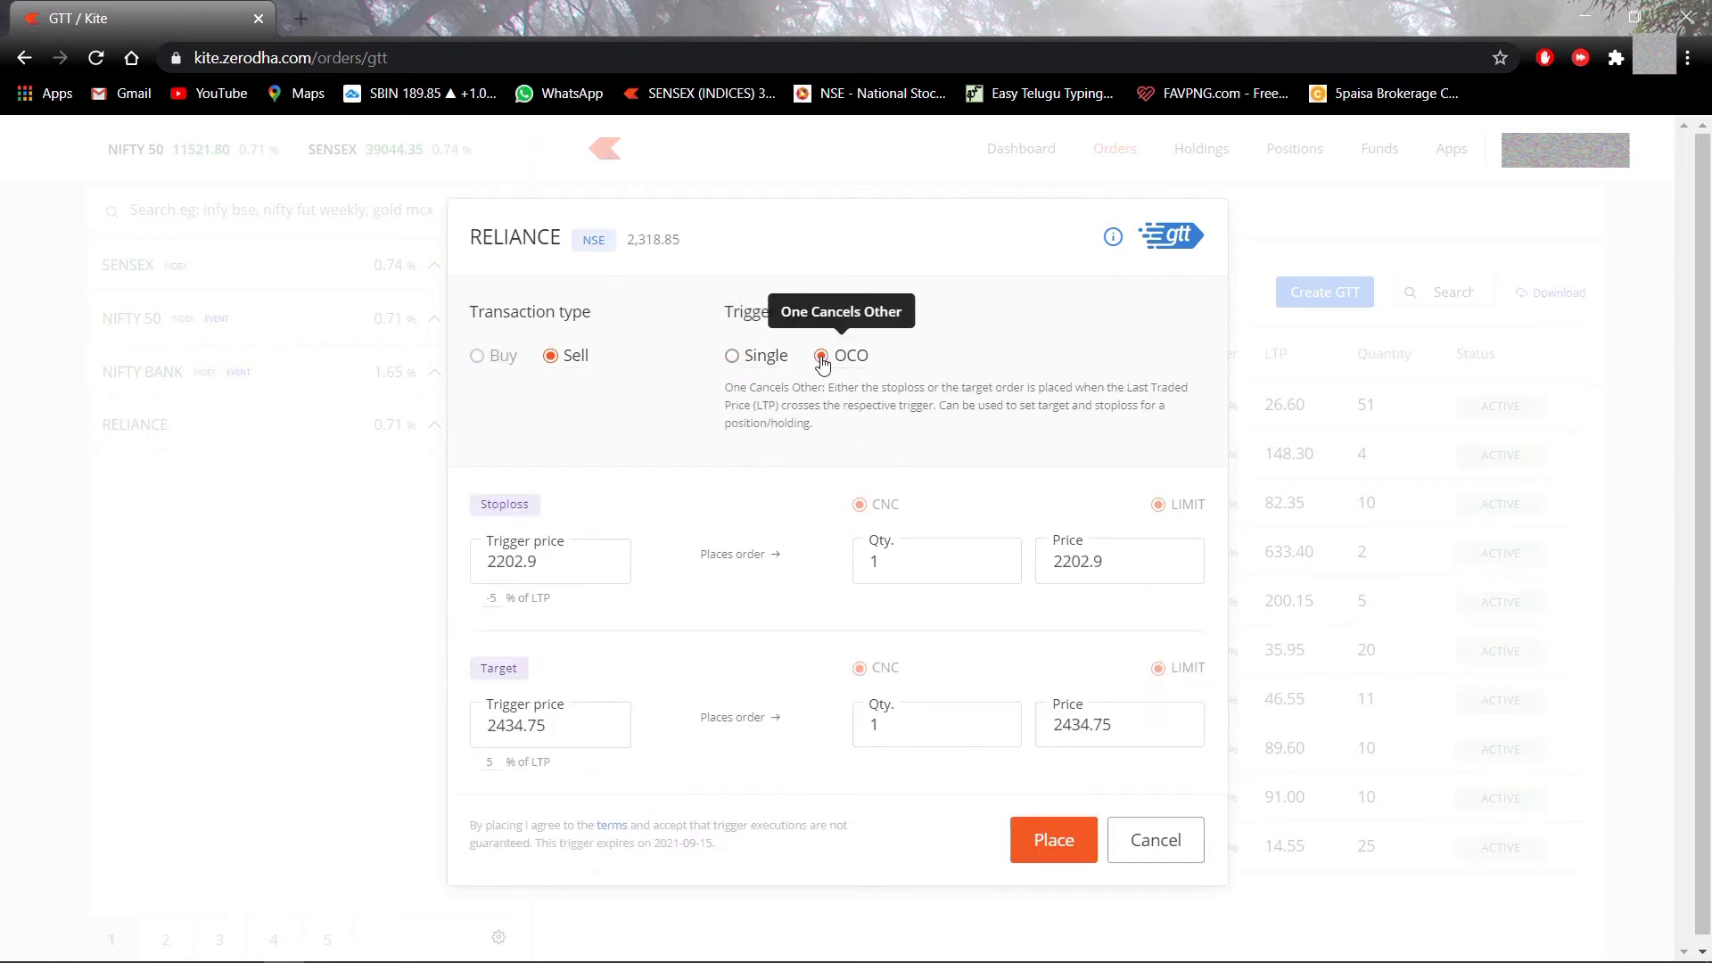
pyautogui.click(733, 358)
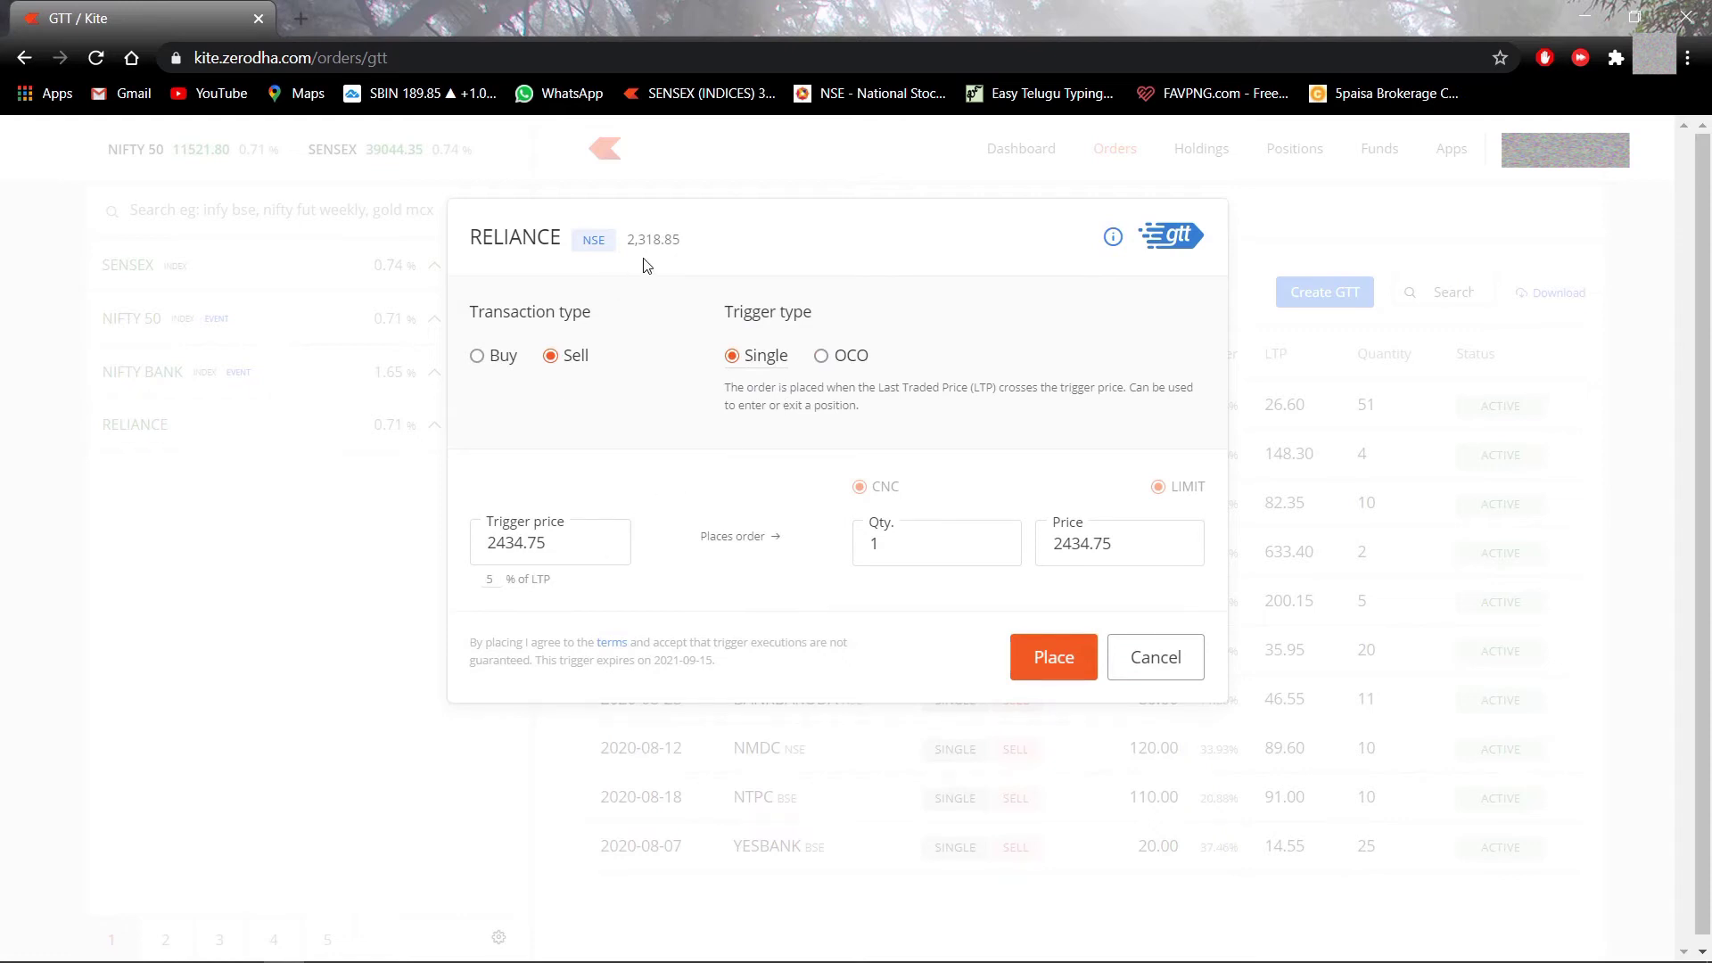
# Fill in the Single RELIANCE sell GTT with trigger price 2800 and limit price 2795.
pyautogui.moveTo(548, 543); pyautogui.dragTo(455, 561)
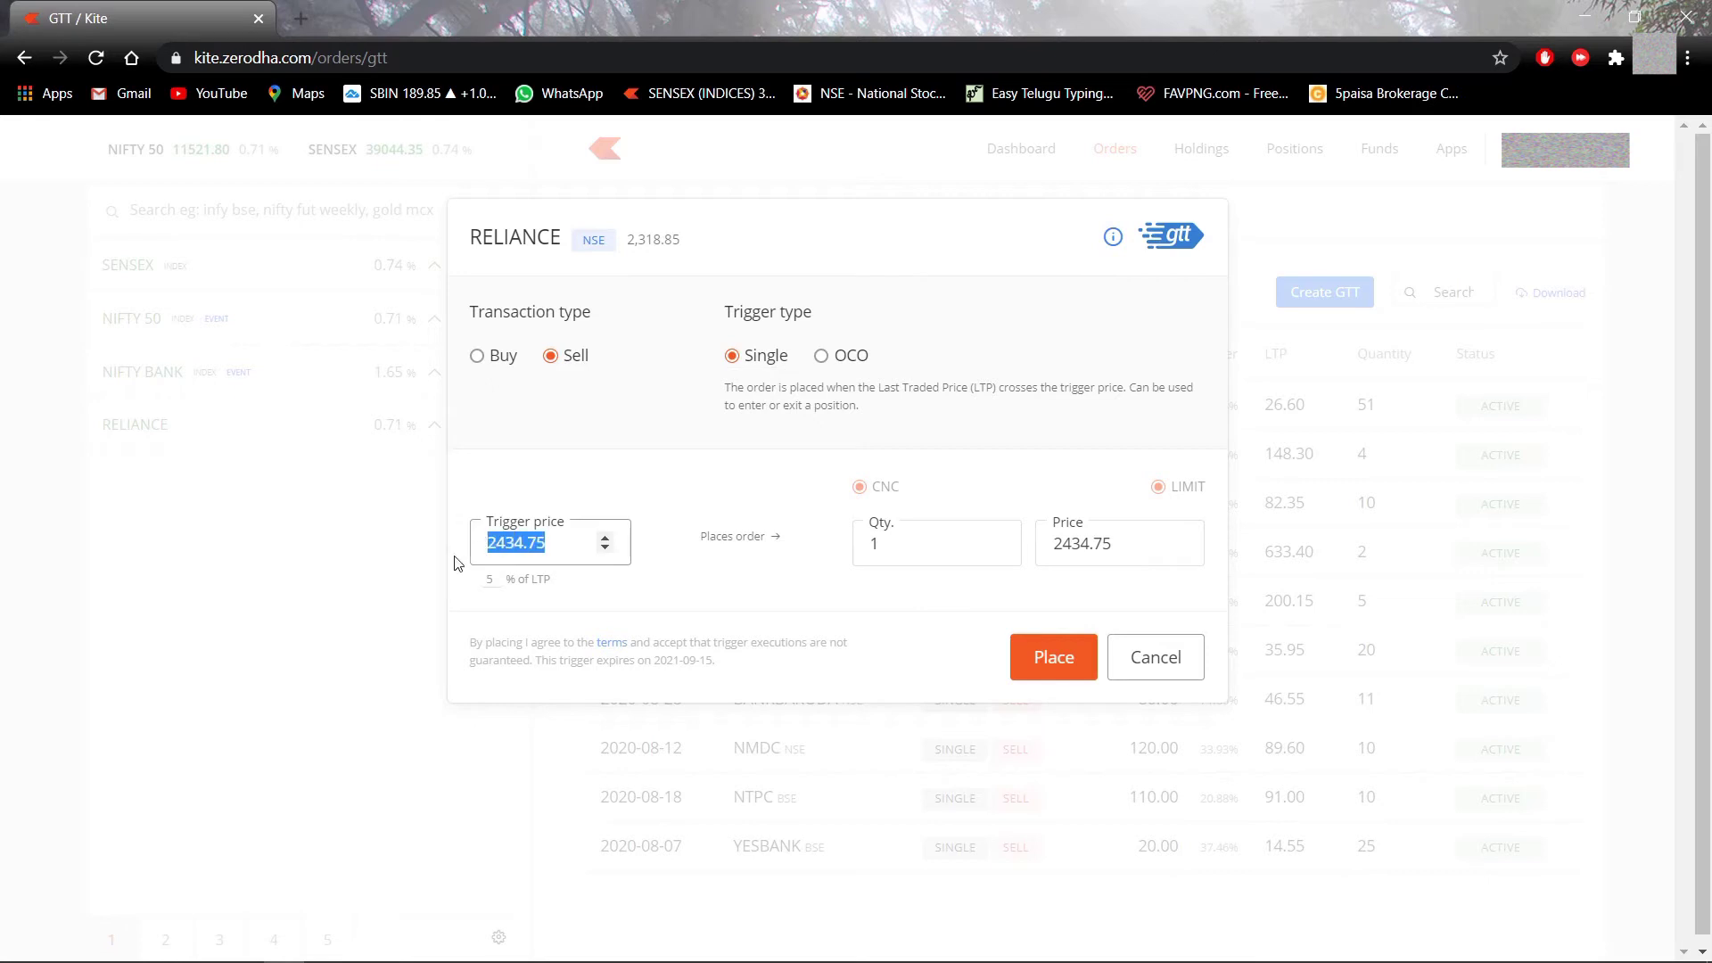
pyautogui.write('2800')
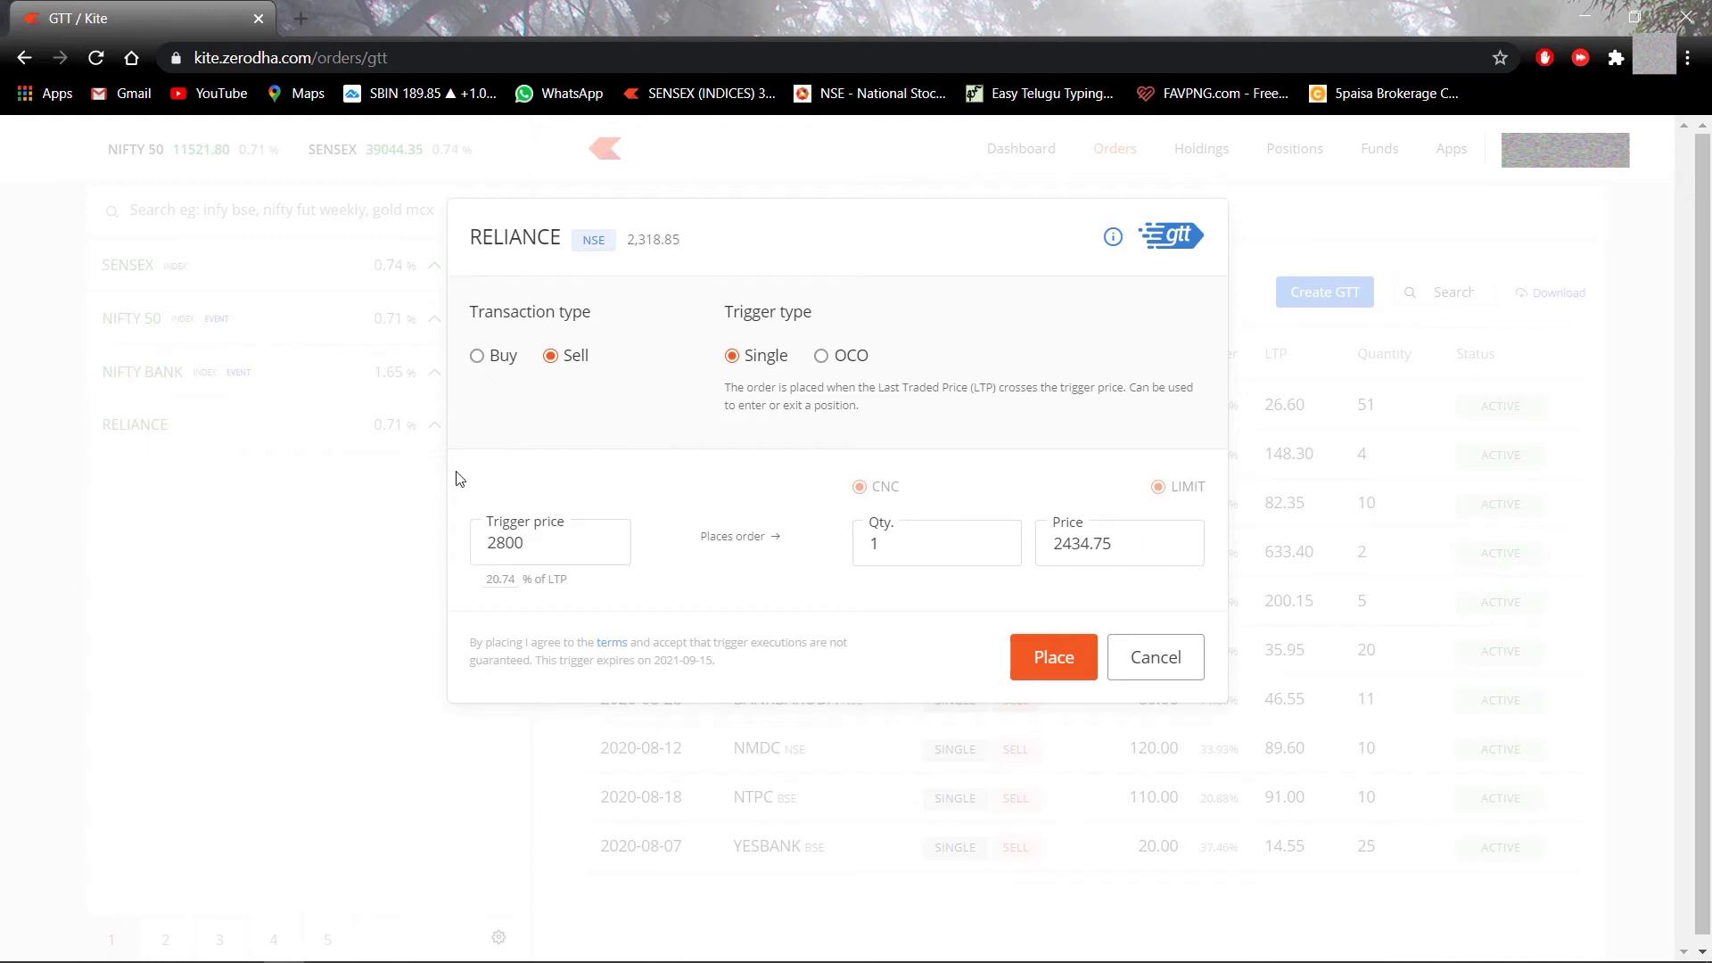
pyautogui.moveTo(526, 546); pyautogui.dragTo(434, 551)
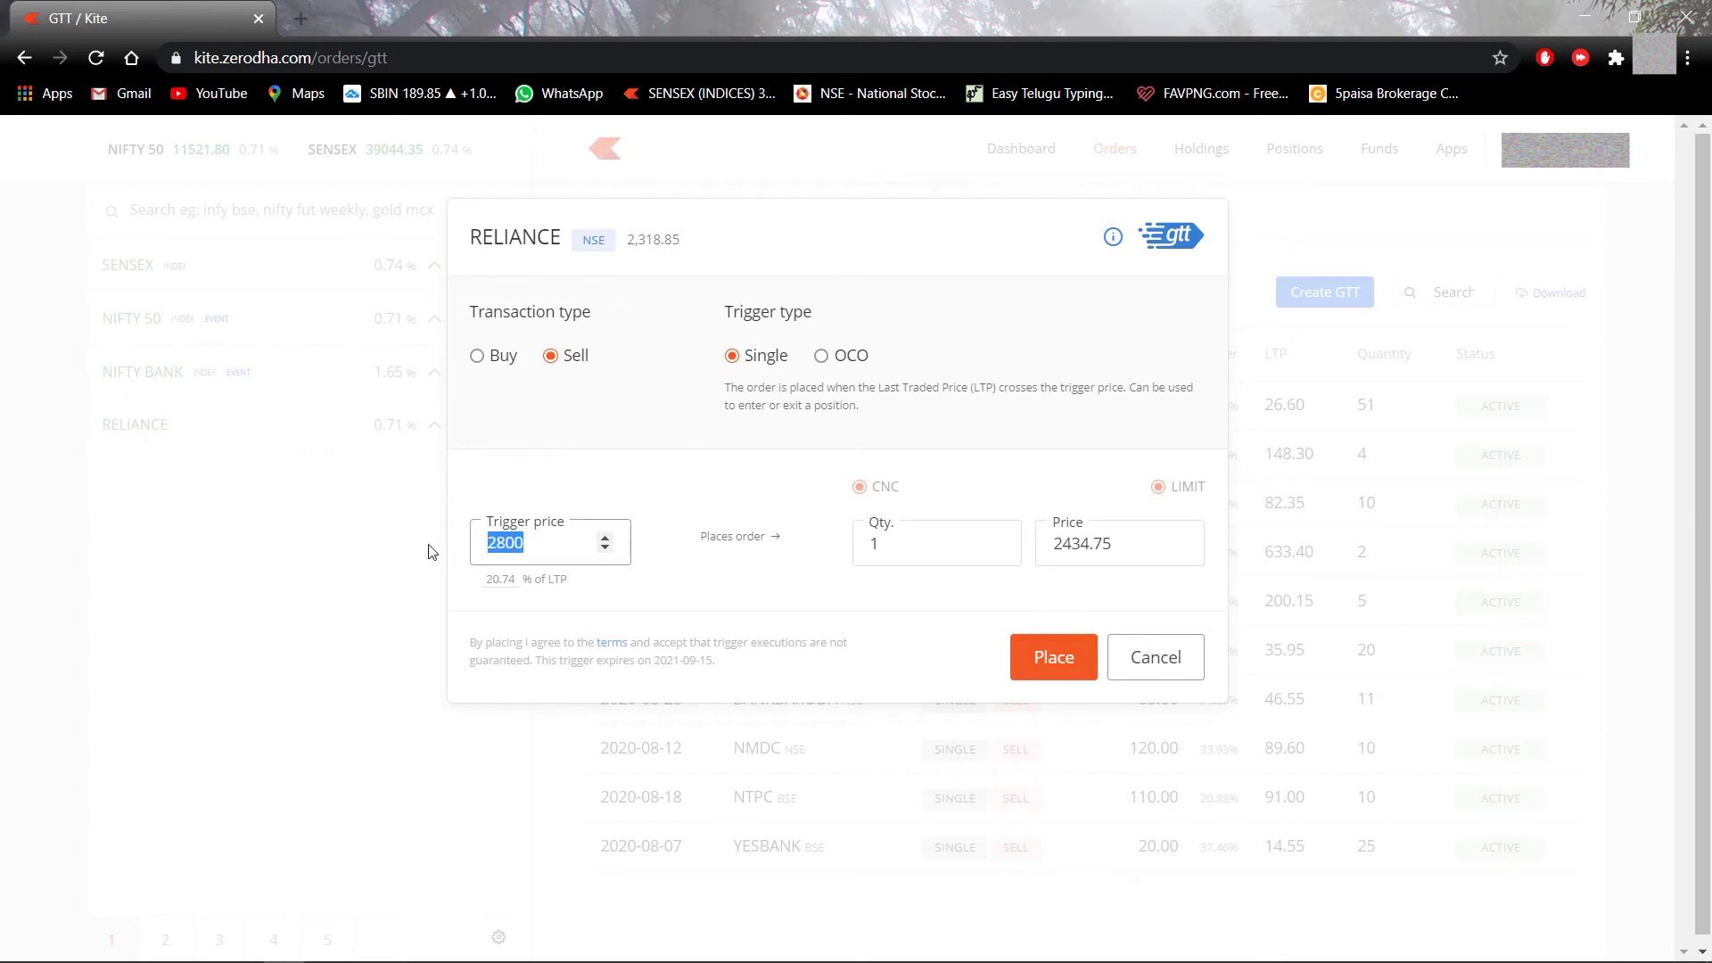
pyautogui.moveTo(1149, 544); pyautogui.dragTo(1048, 545)
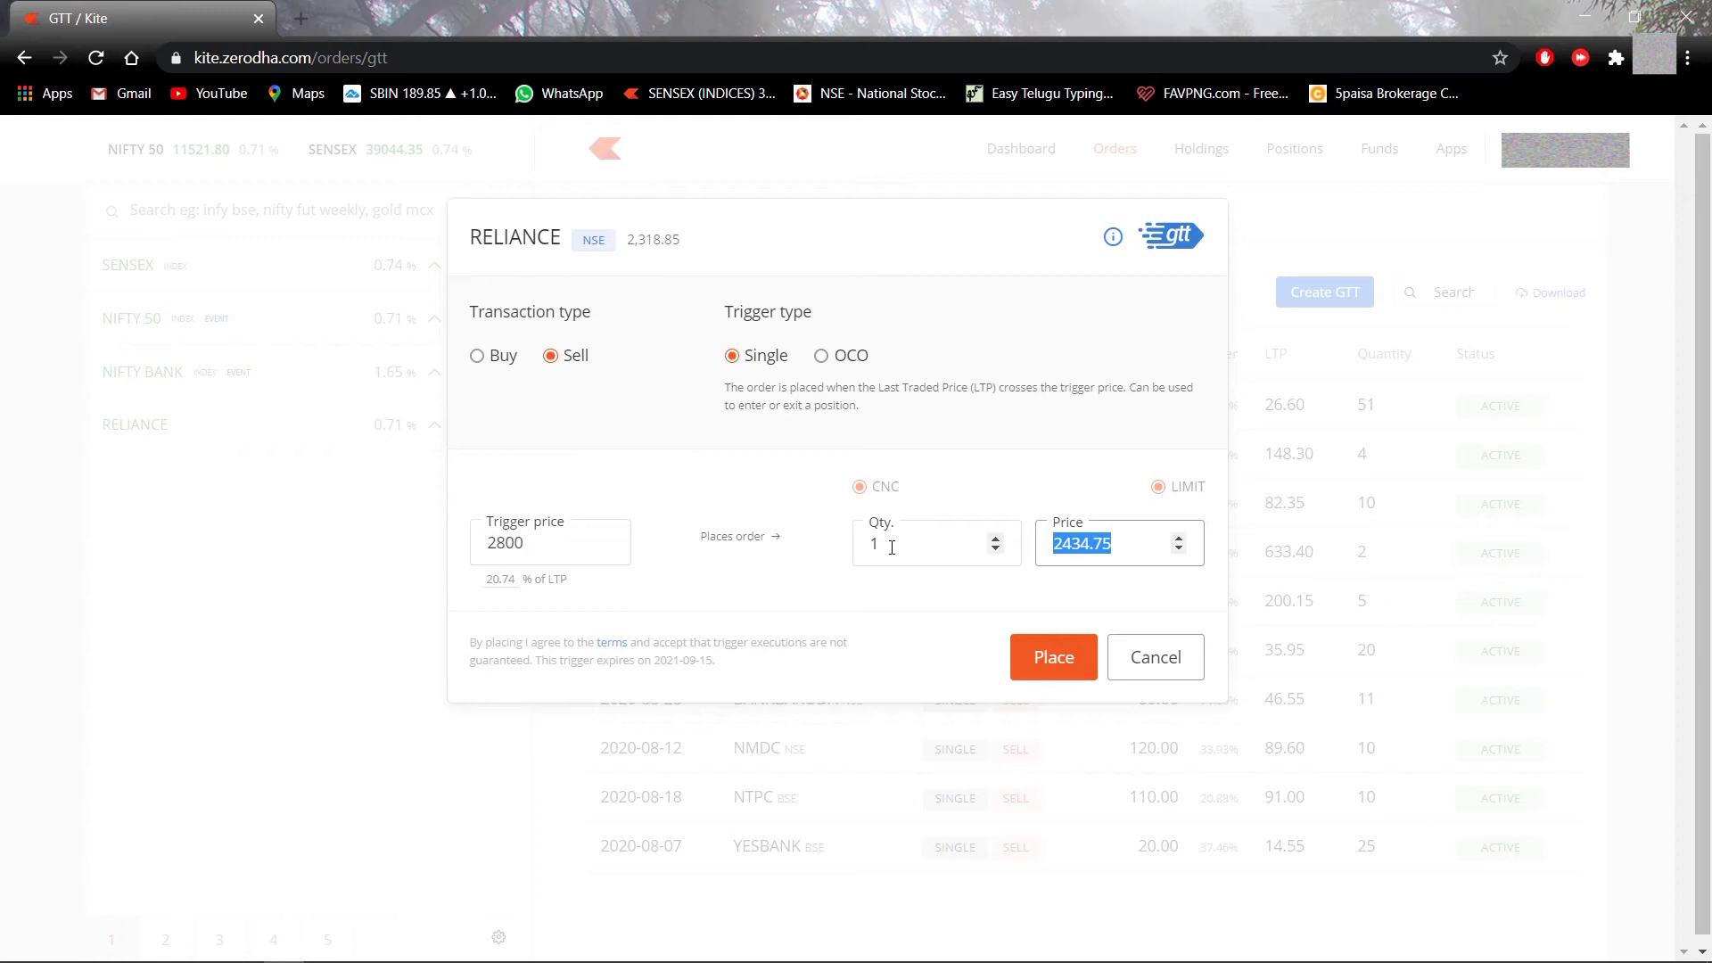
pyautogui.write('2795')
pyautogui.click(1082, 464)
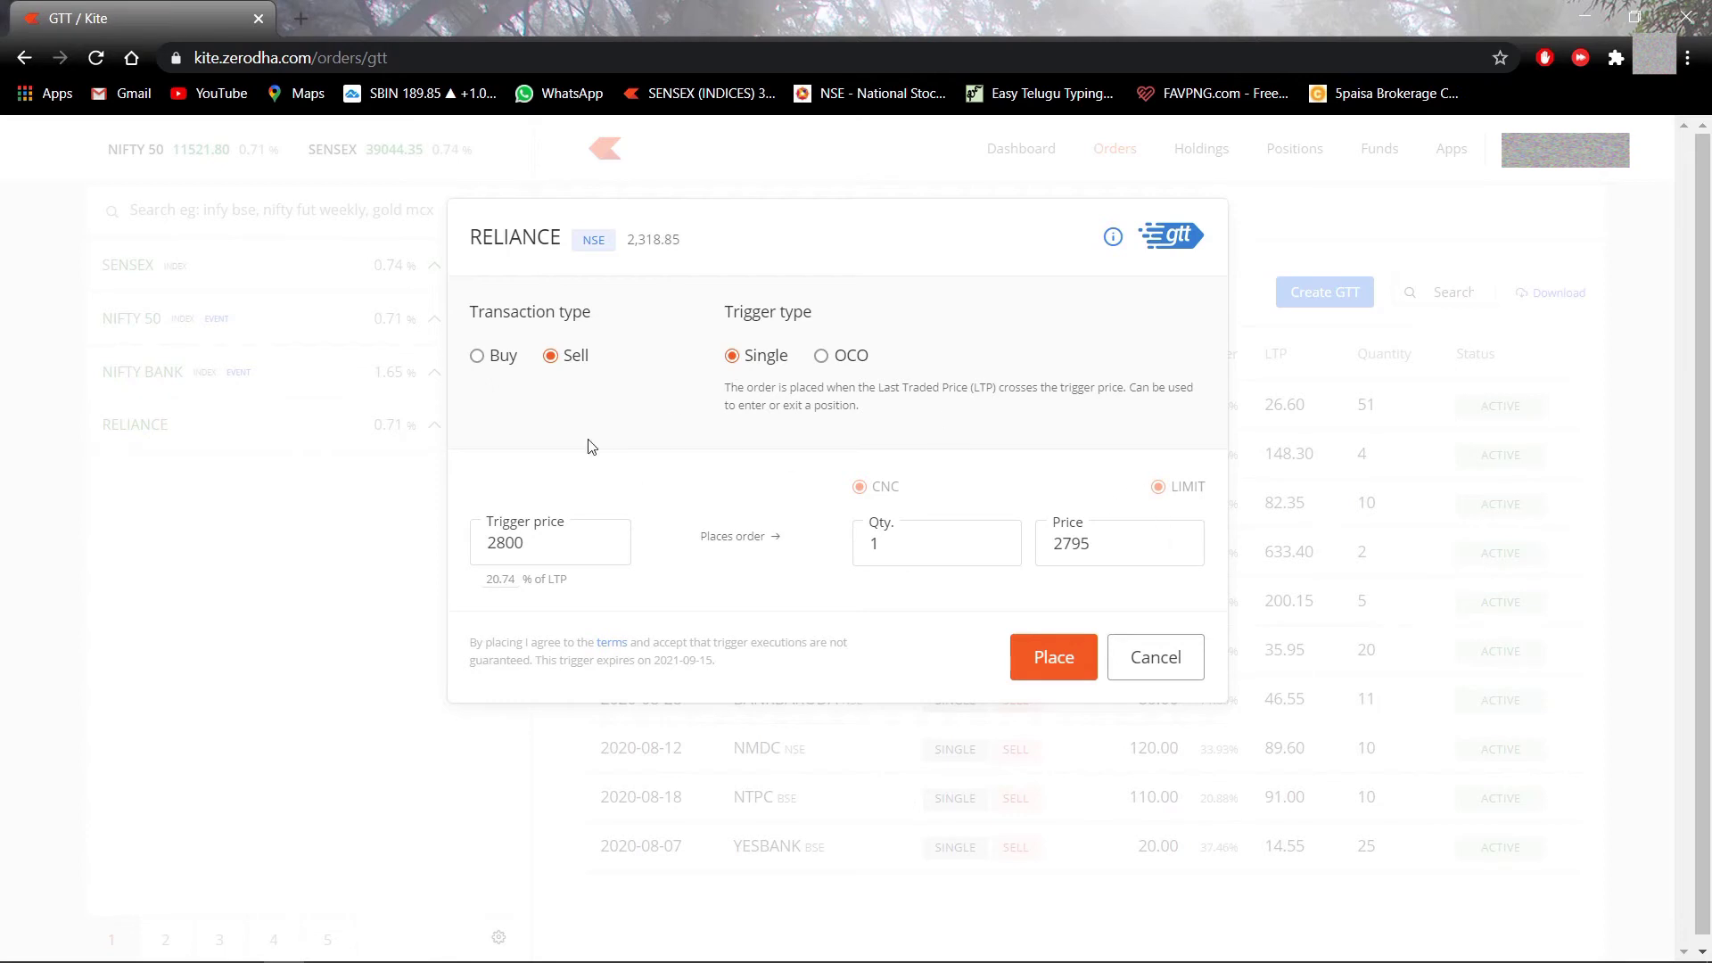
pyautogui.doubleClick(875, 543)
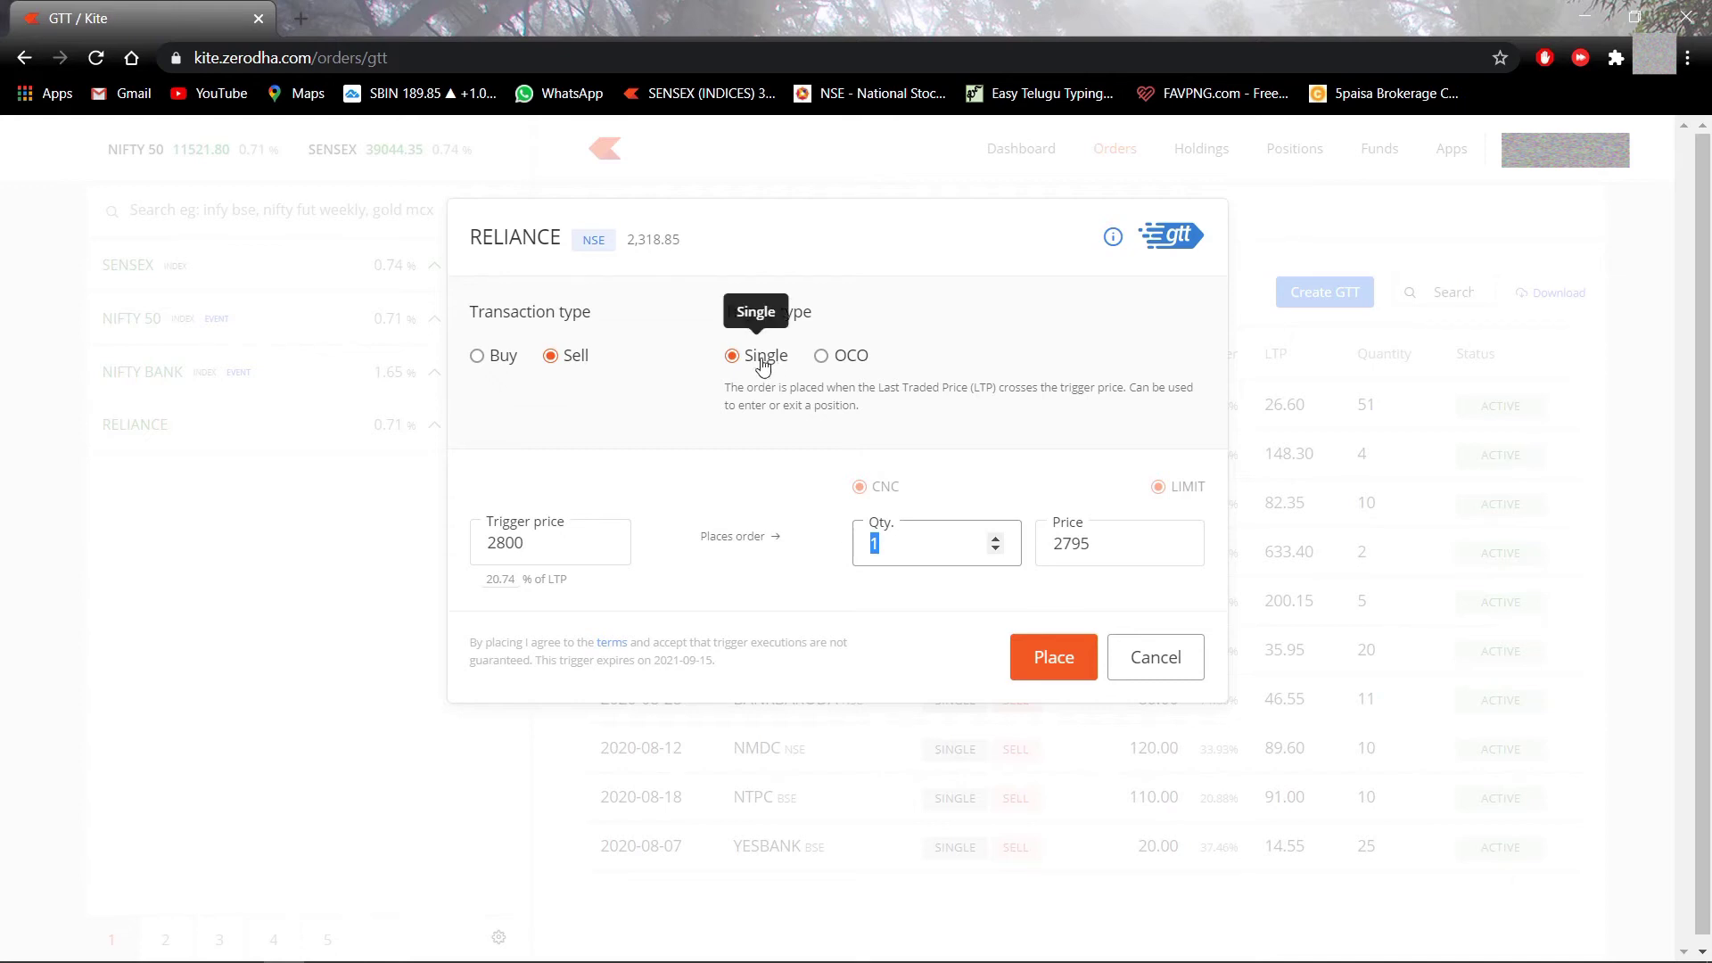
# Switch the RELIANCE sell GTT to the OCO trigger type, with stoploss trigger price 2000 and stoploss limit price 1995.
pyautogui.click(831, 359)
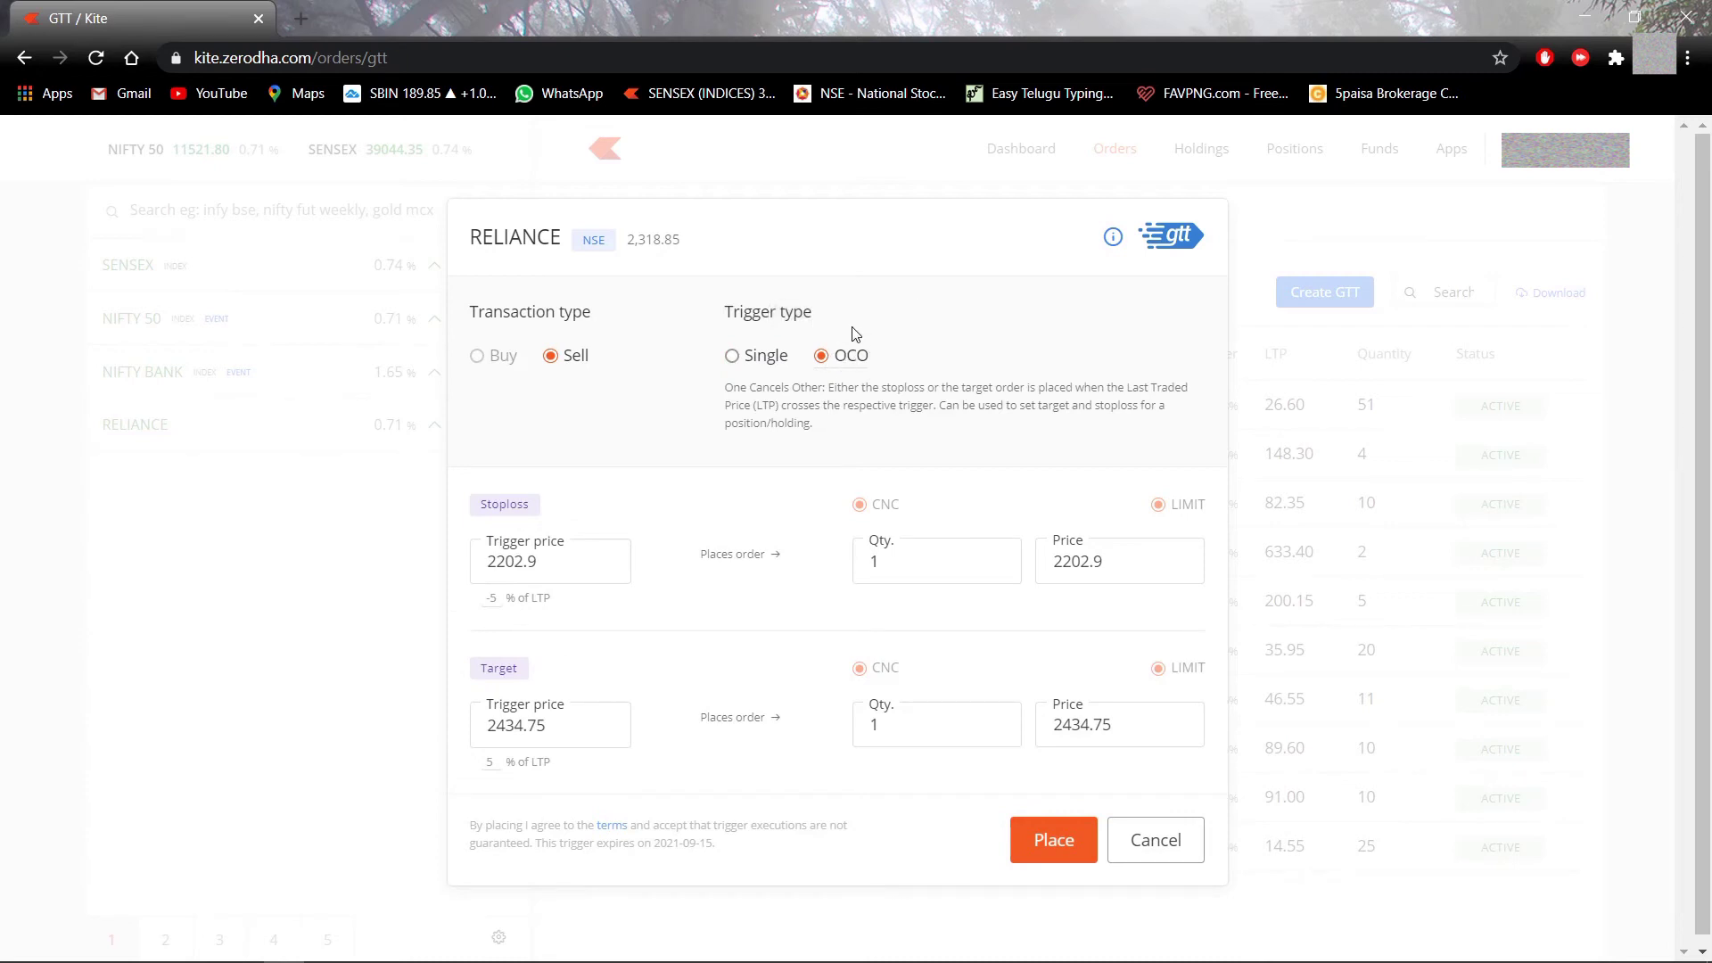
pyautogui.moveTo(571, 558); pyautogui.dragTo(448, 560)
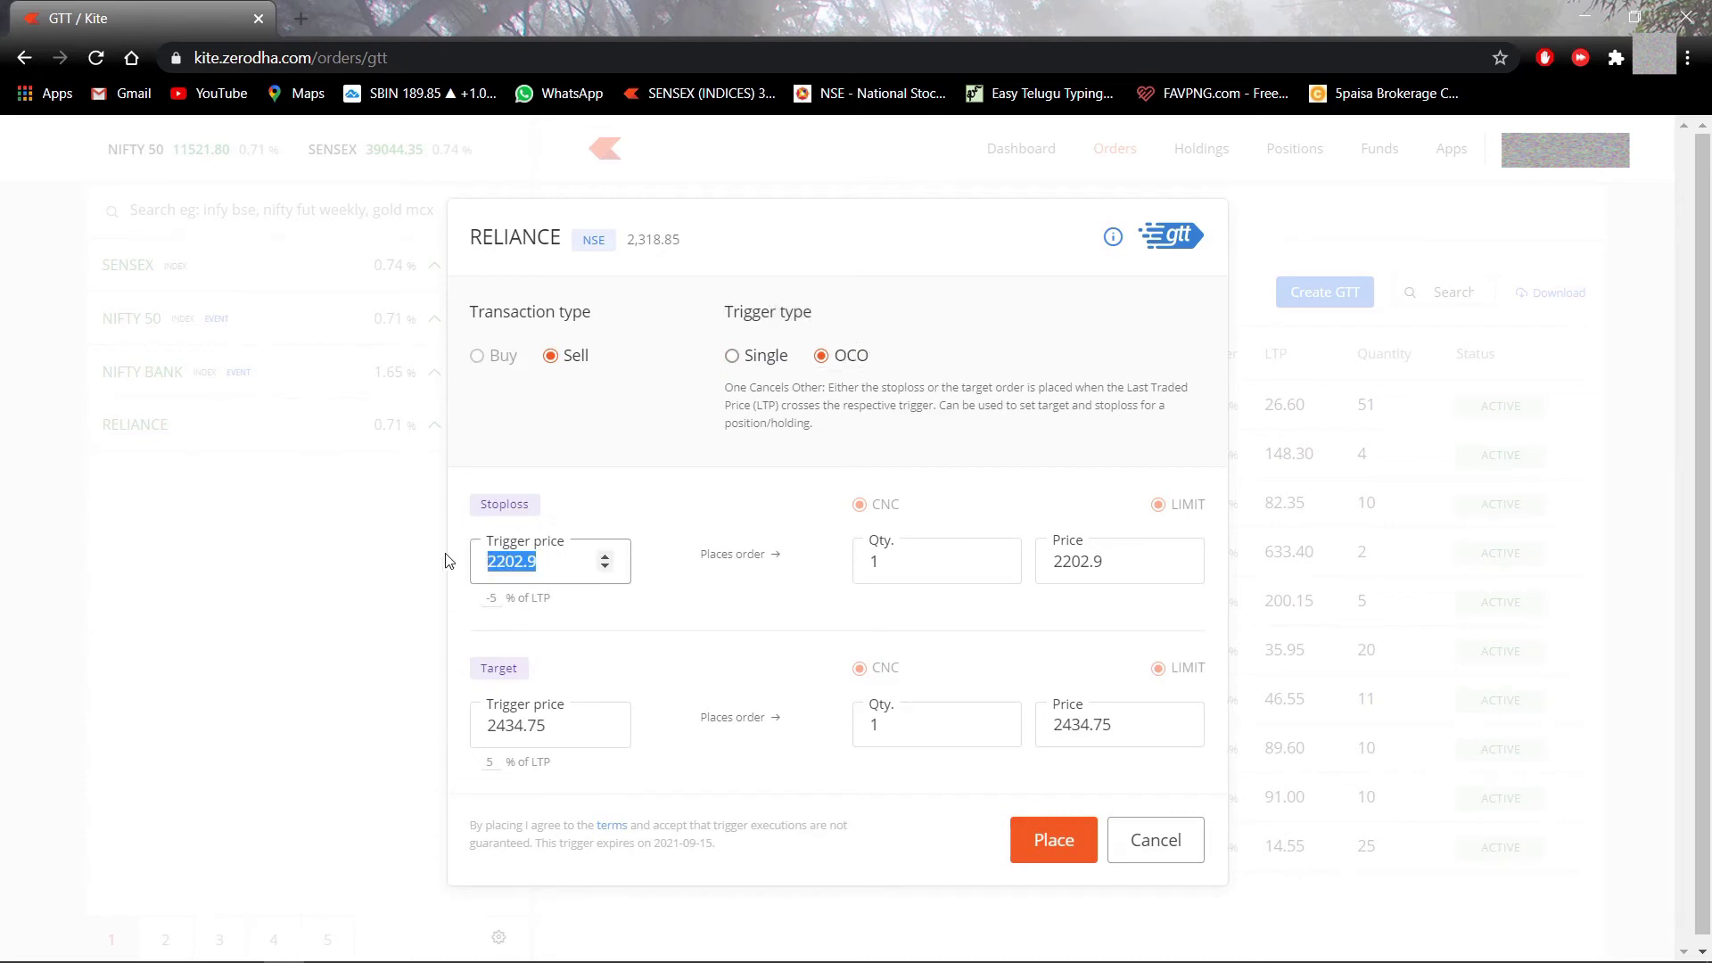
pyautogui.click(634, 239)
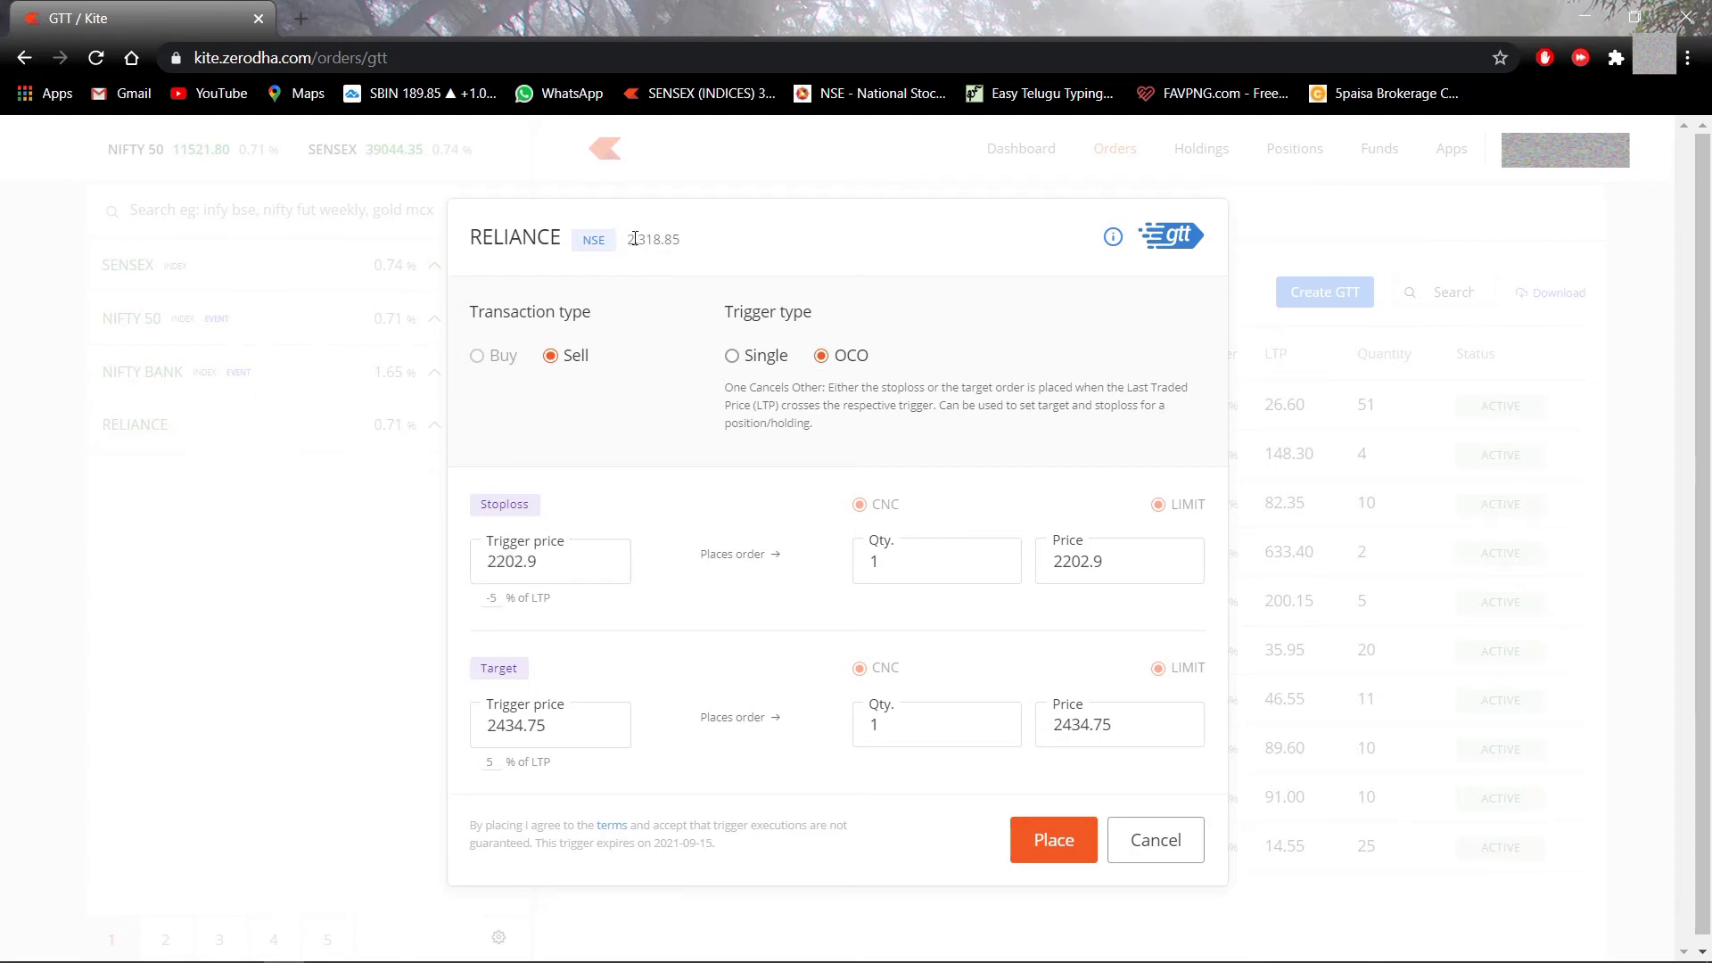
pyautogui.moveTo(635, 239); pyautogui.dragTo(696, 240)
pyautogui.moveTo(550, 564); pyautogui.dragTo(433, 560)
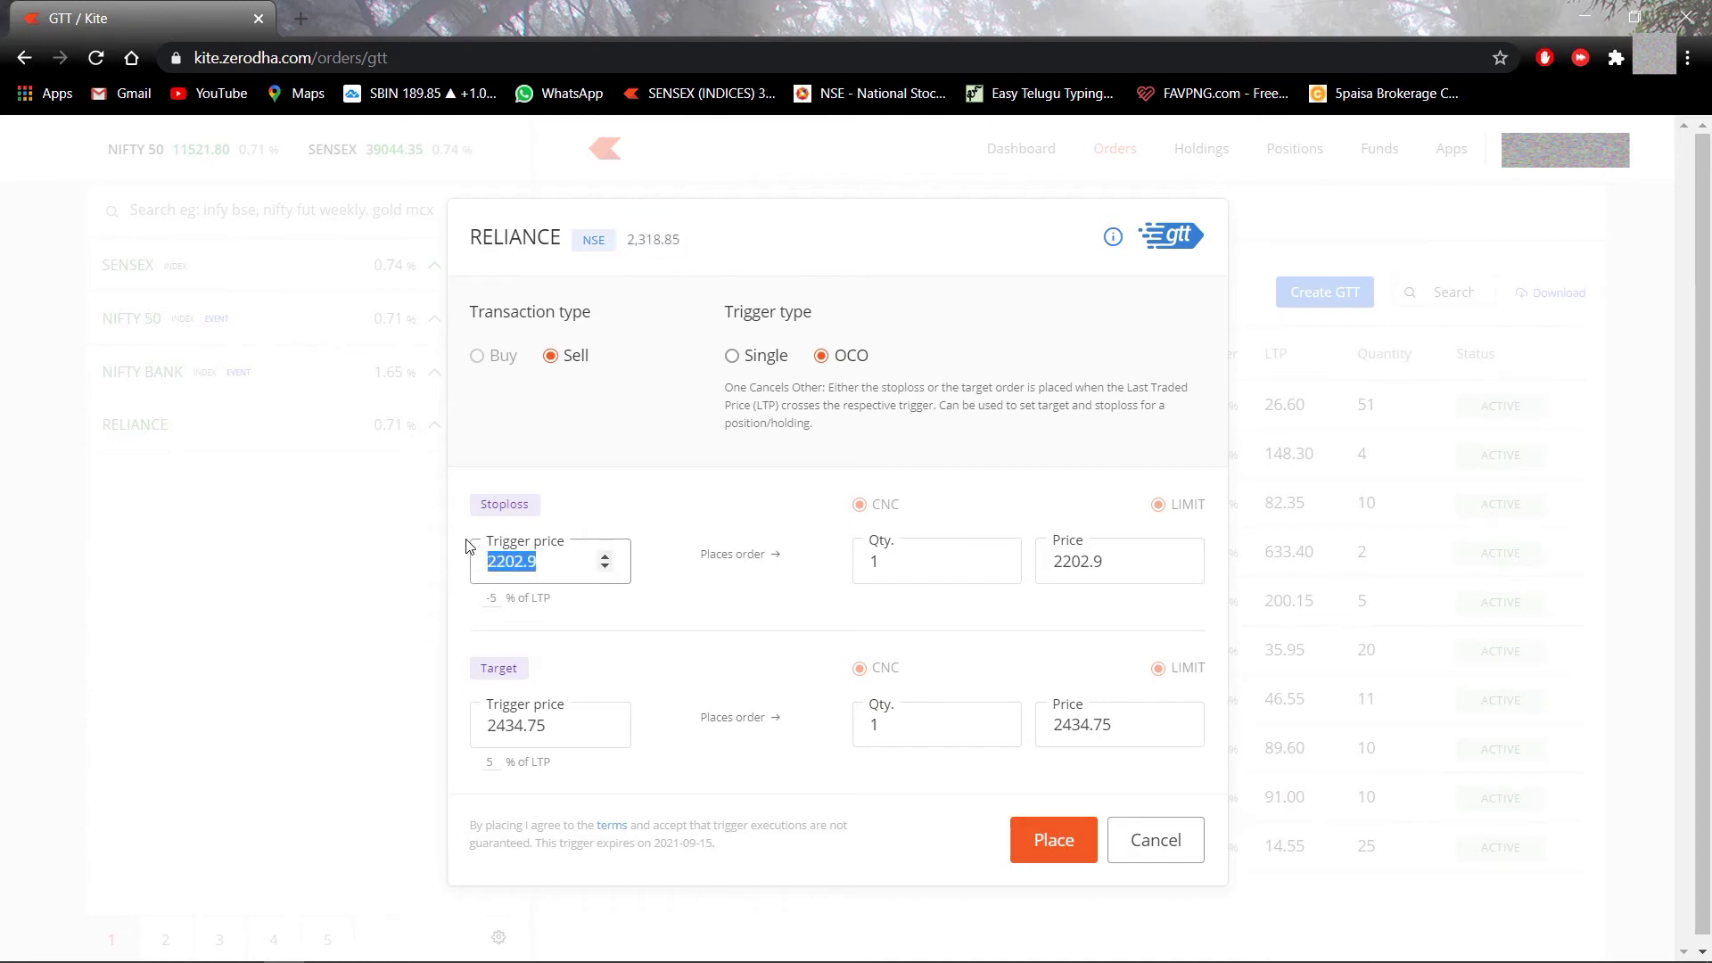
pyautogui.write('2000')
pyautogui.moveTo(623, 239); pyautogui.dragTo(704, 245)
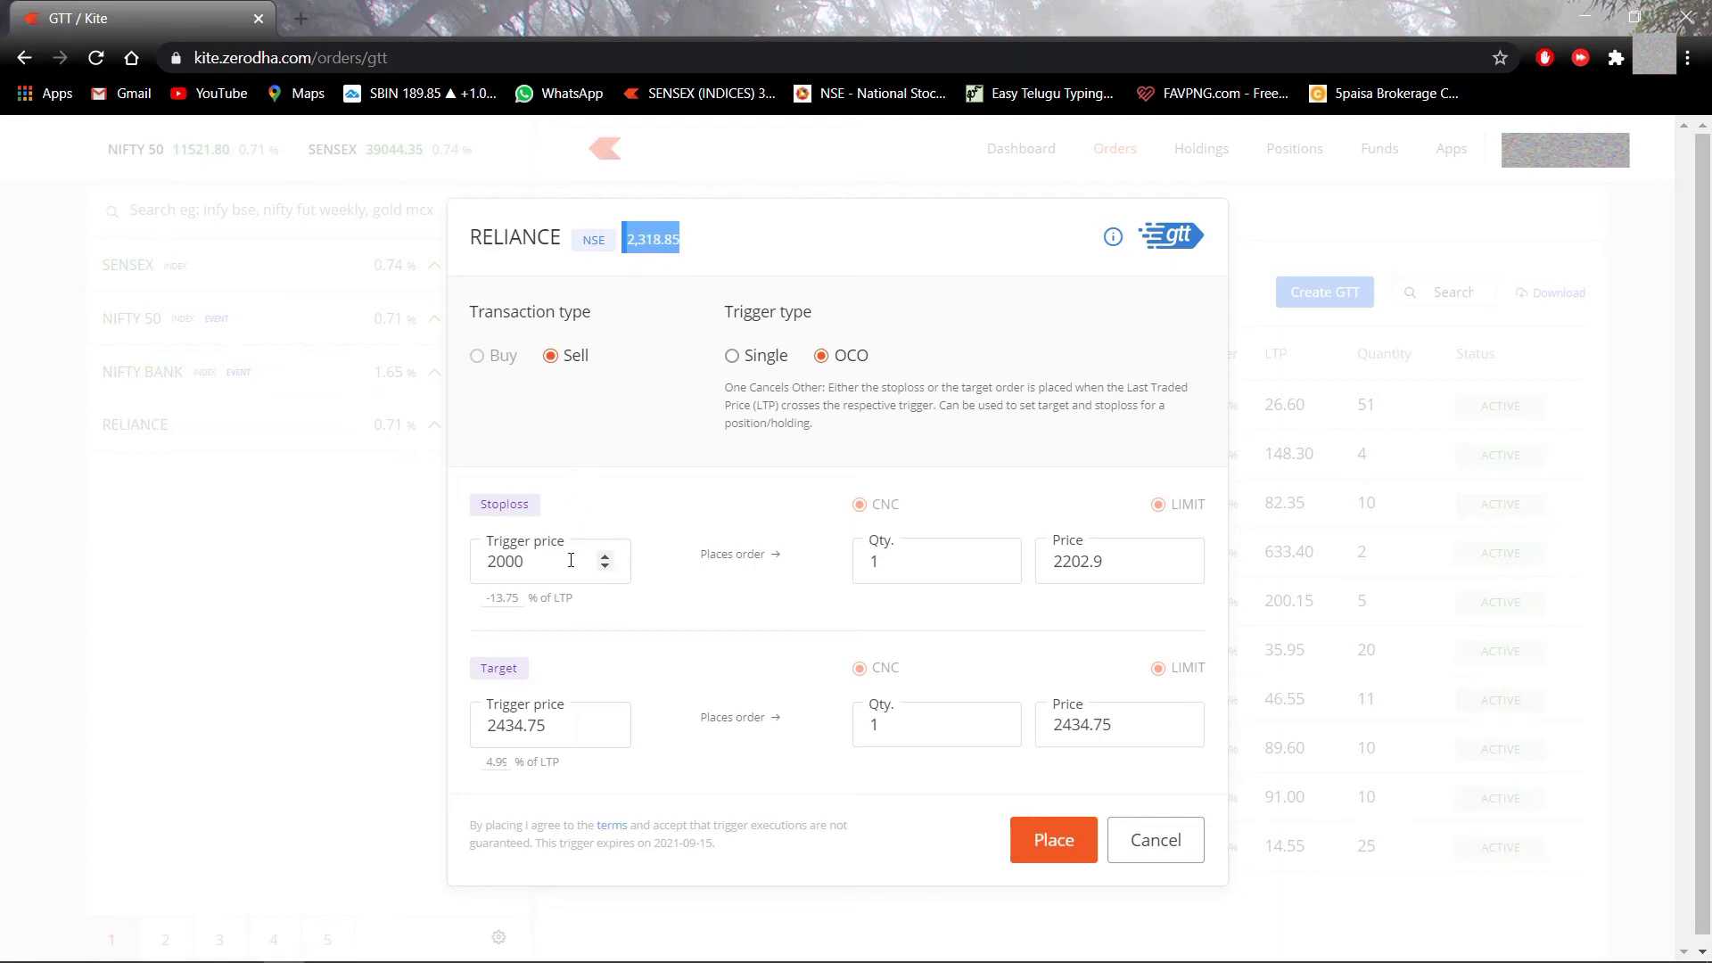
pyautogui.moveTo(901, 562); pyautogui.dragTo(877, 560)
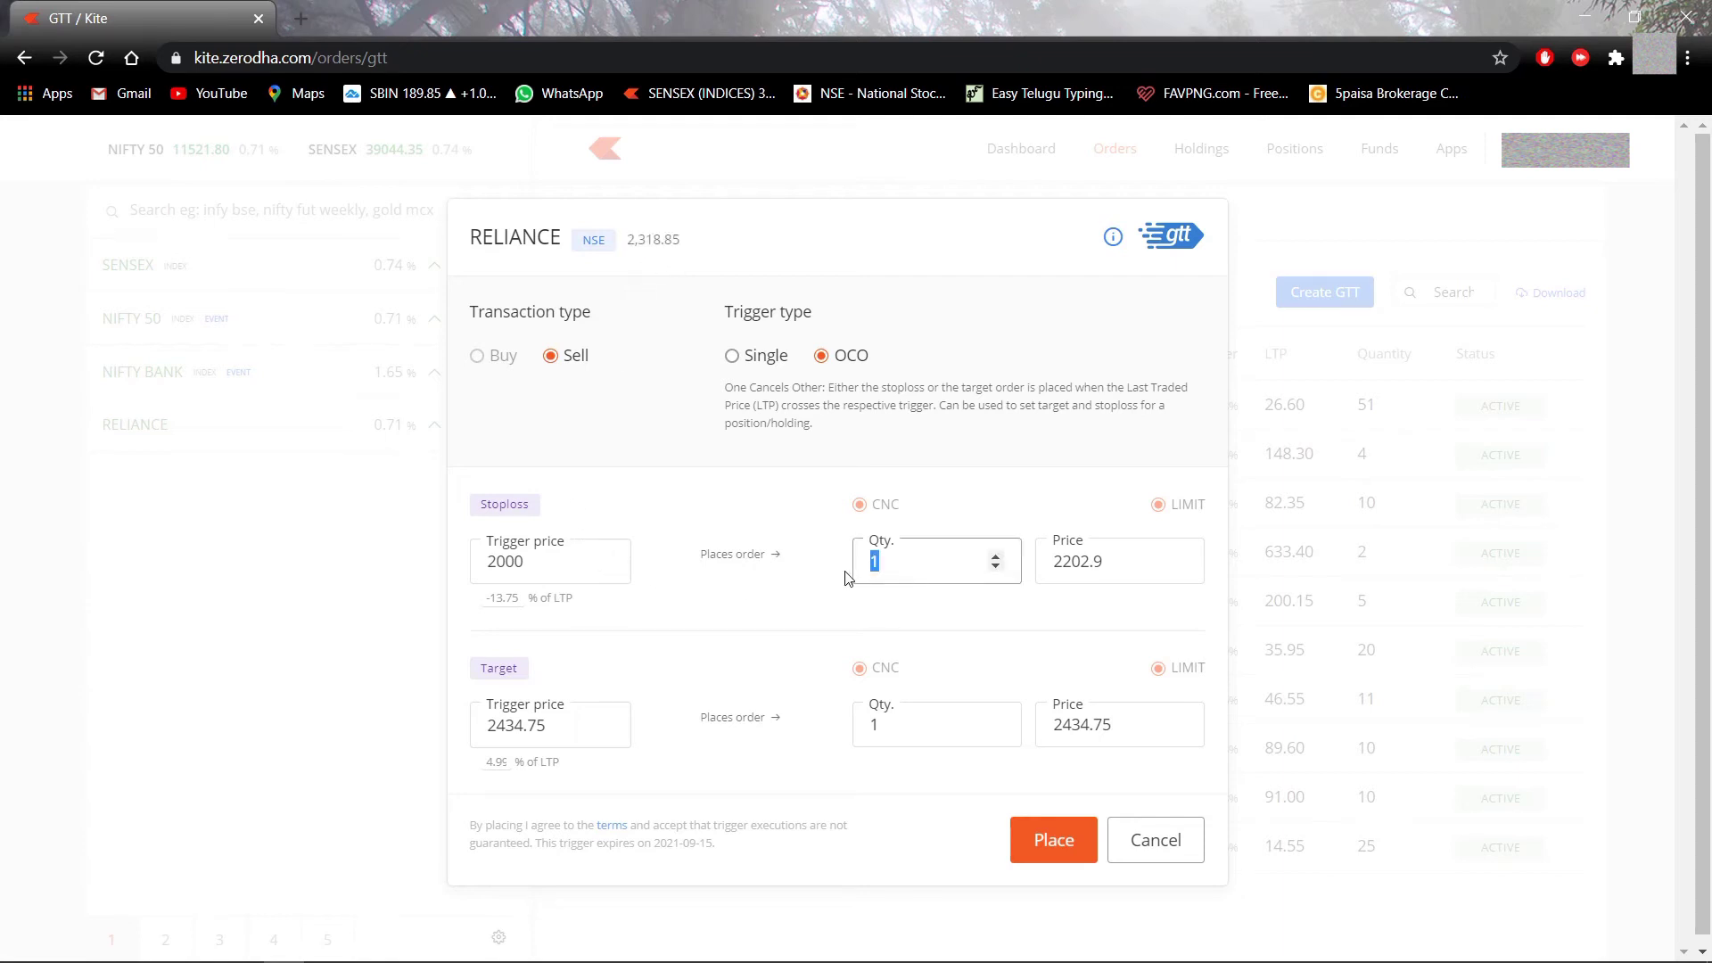
pyautogui.moveTo(1106, 562); pyautogui.dragTo(975, 566)
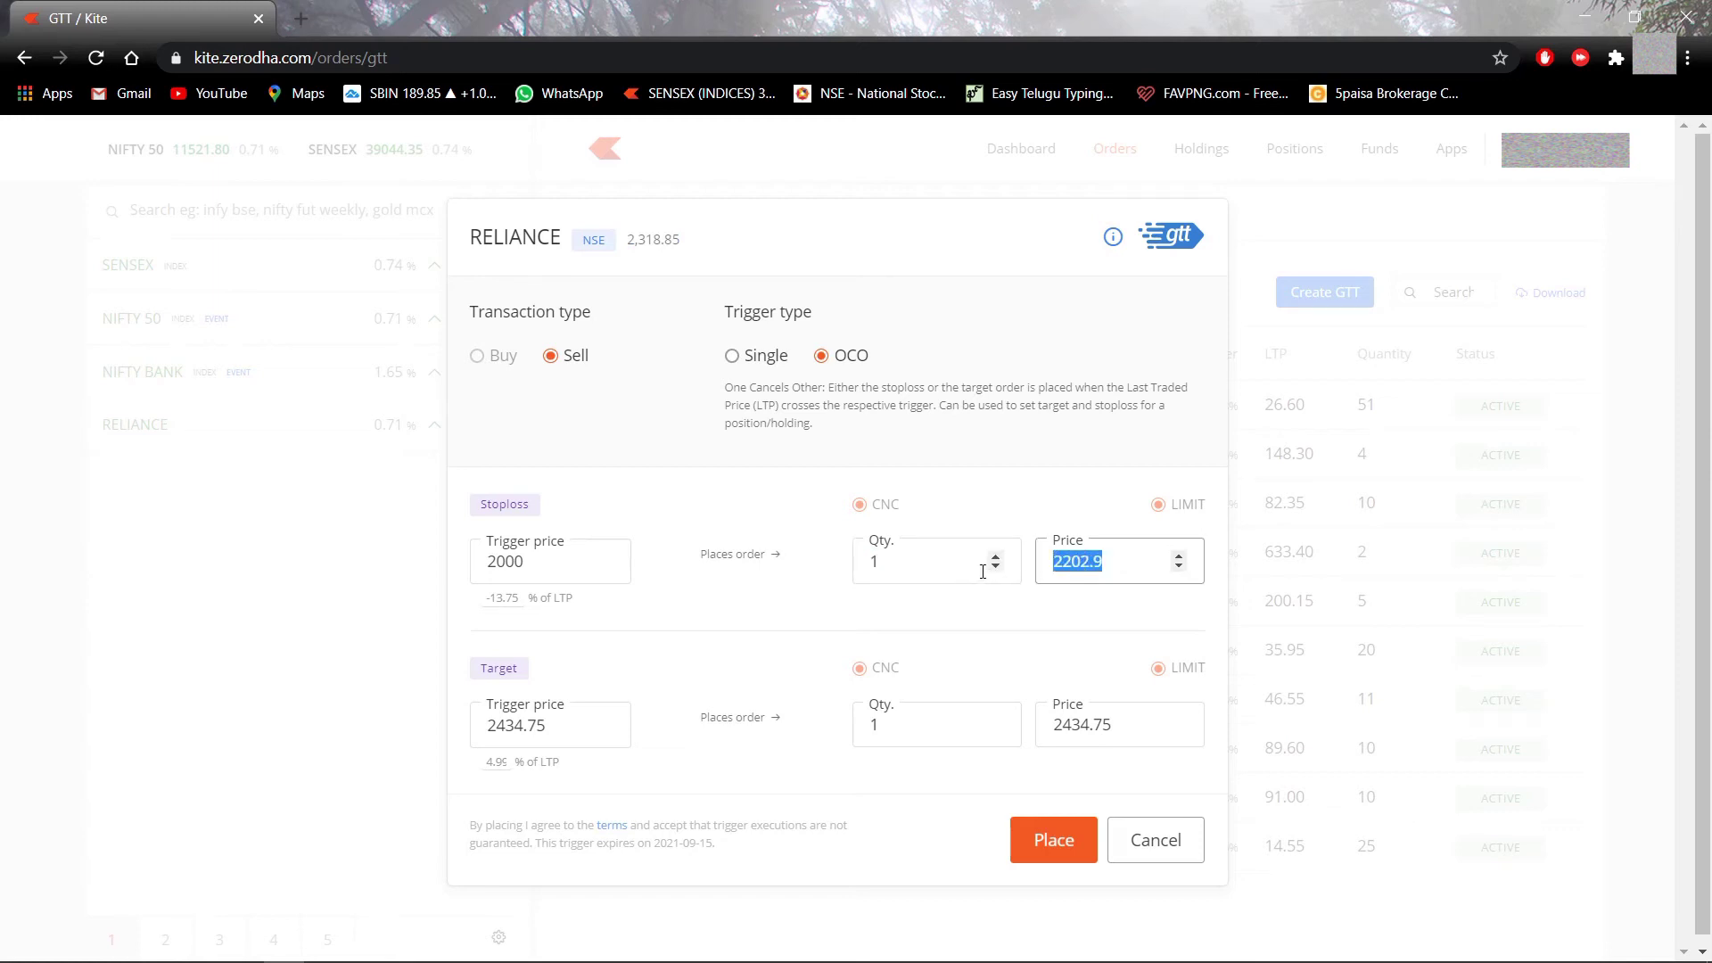
pyautogui.write('1995')
# Set the target trigger price to 2800 and the target limit price to 2795, and place the RELIANCE OCO sell GTT.
pyautogui.moveTo(548, 728); pyautogui.dragTo(384, 739)
pyautogui.write('28000')
pyautogui.press('BackSpace')
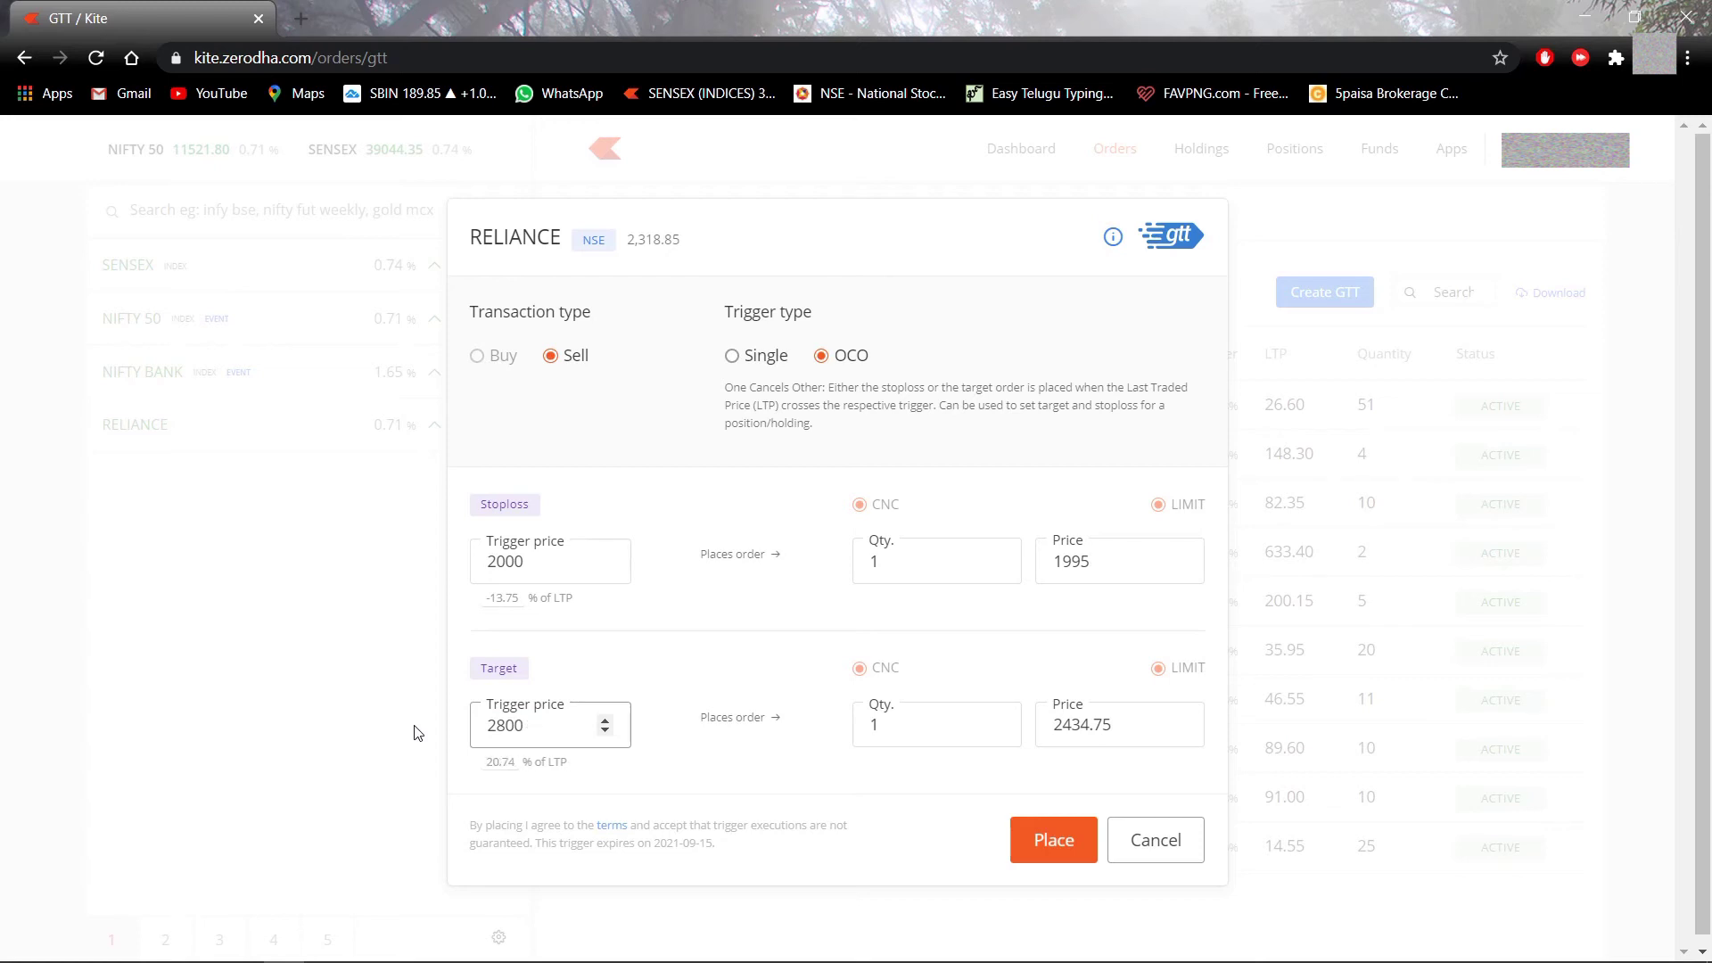
pyautogui.click(905, 724)
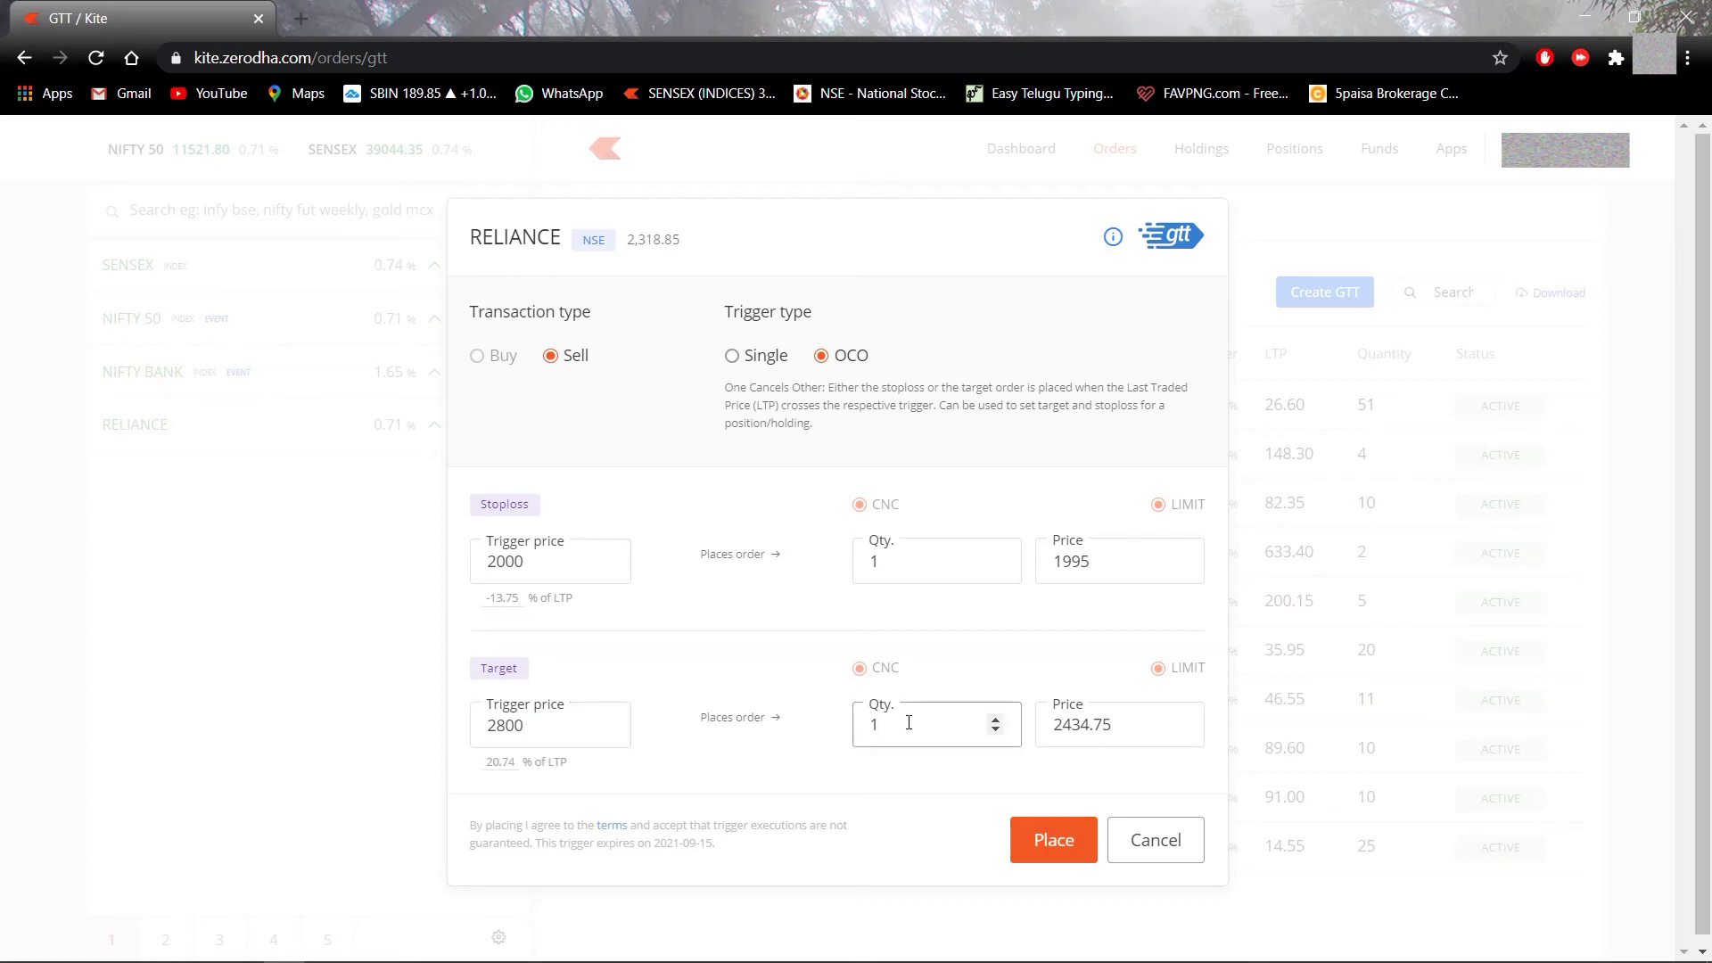
pyautogui.doubleClick(909, 723)
pyautogui.press('Tab')
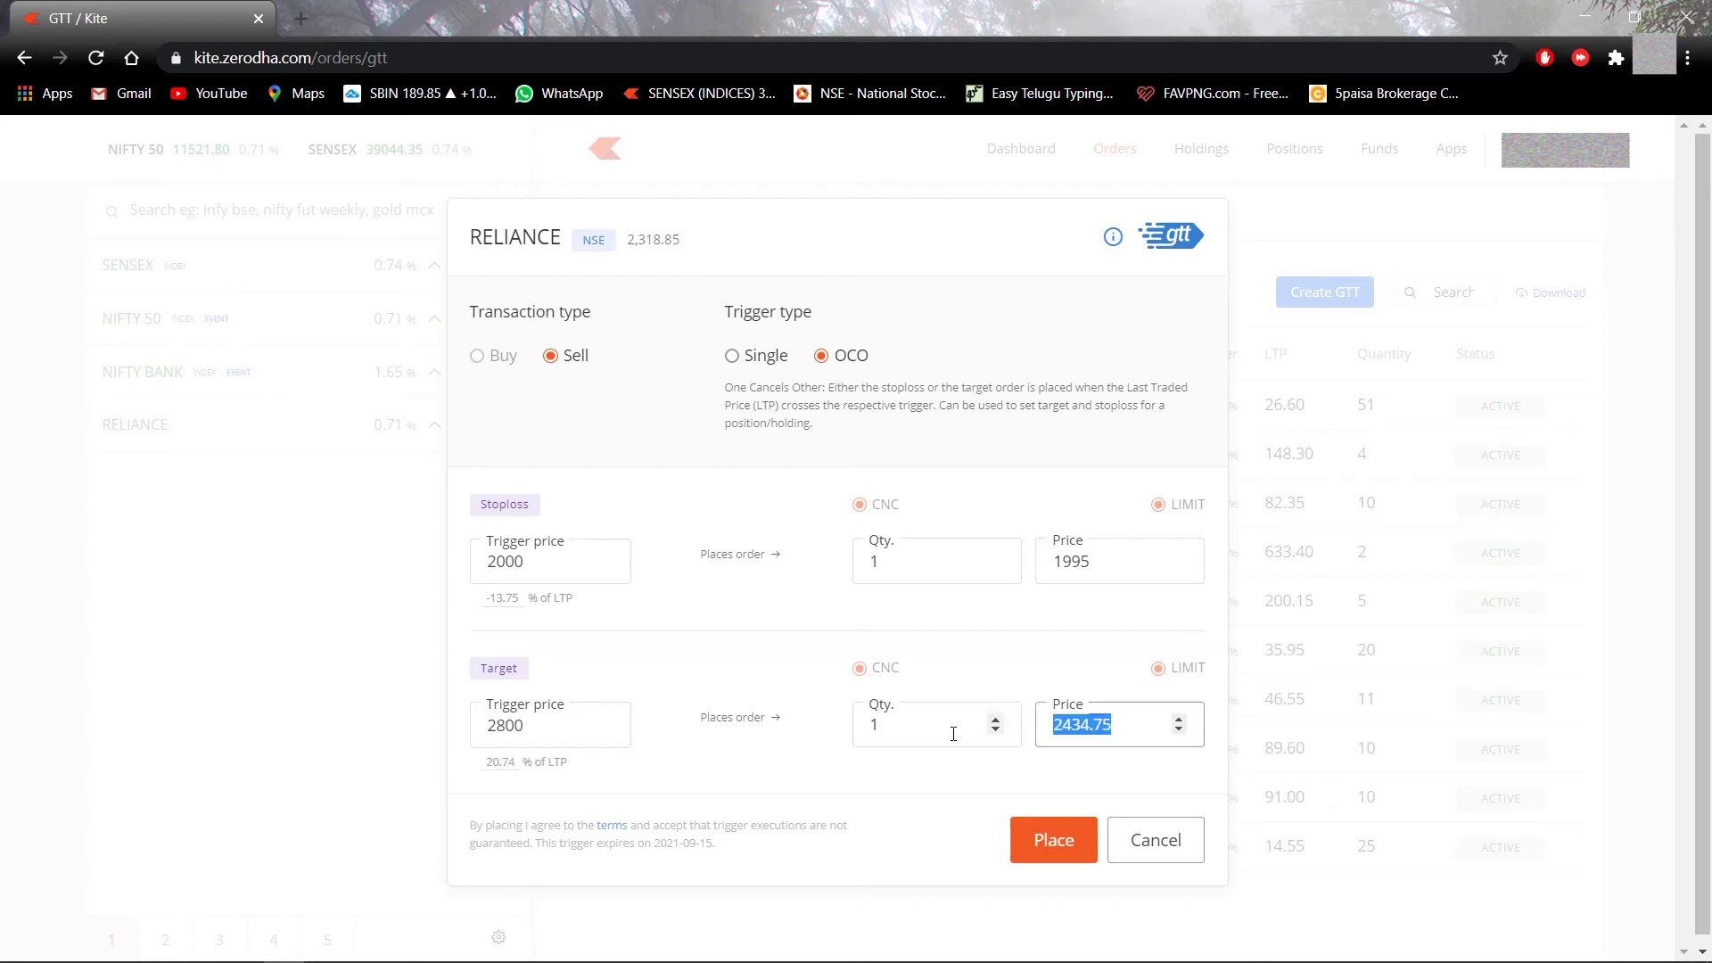
pyautogui.write('2795')
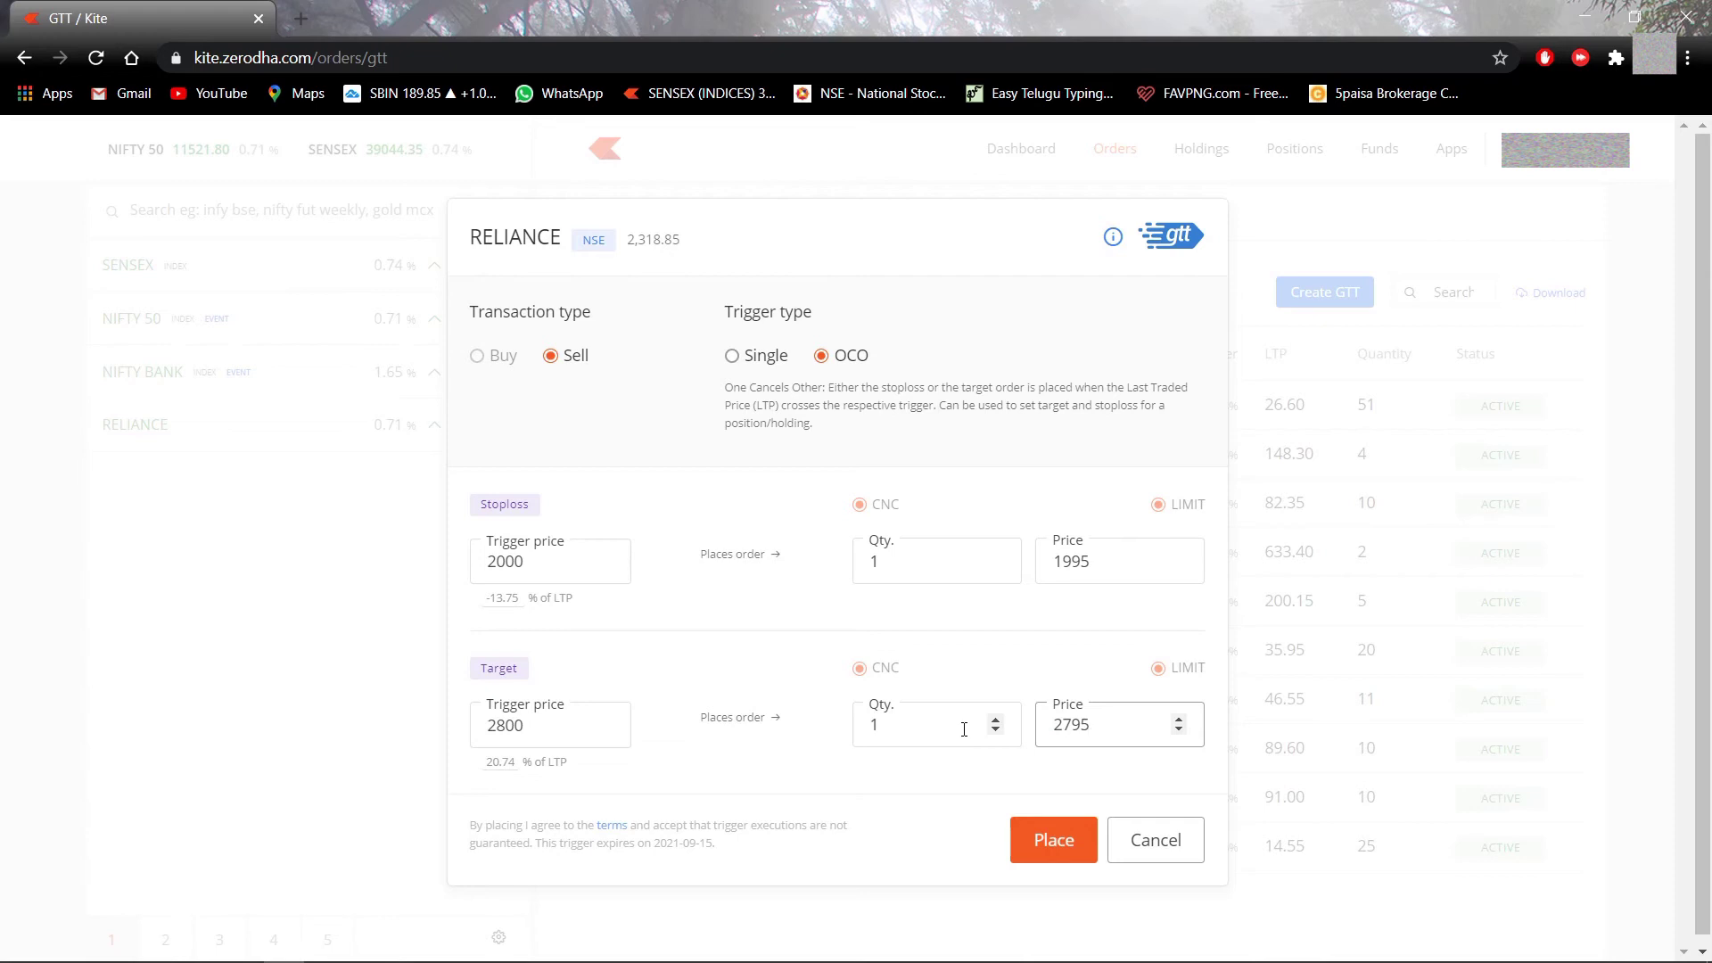
pyautogui.click(1045, 843)
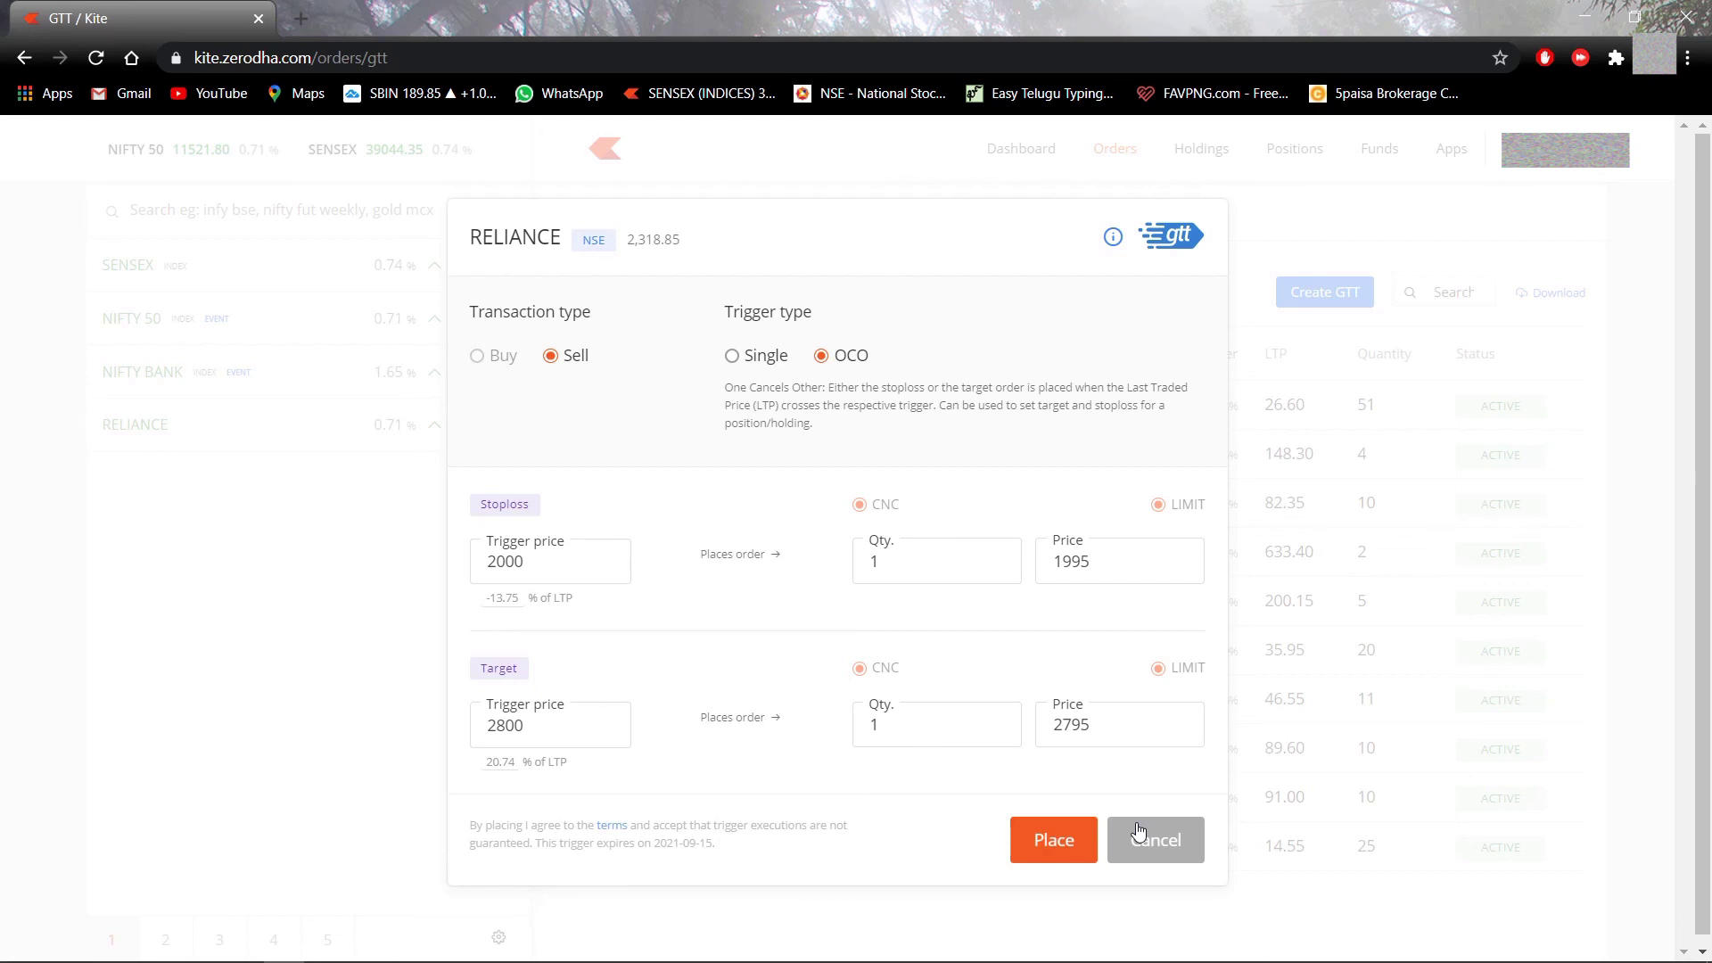
pyautogui.click(1058, 847)
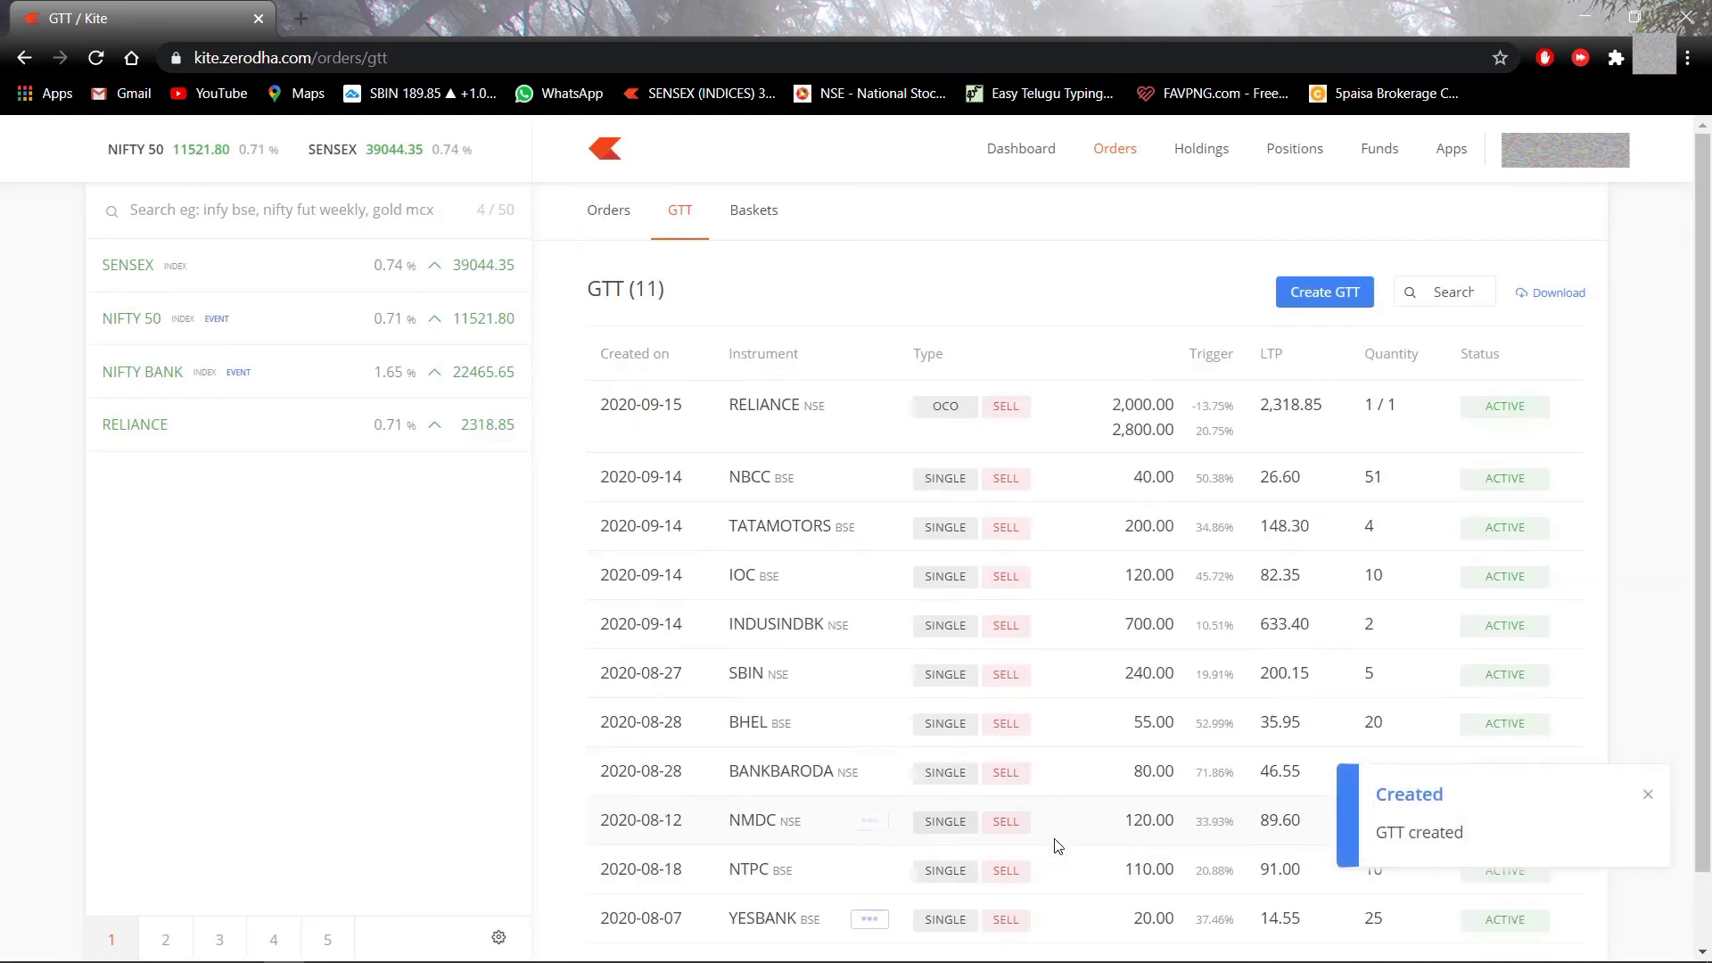